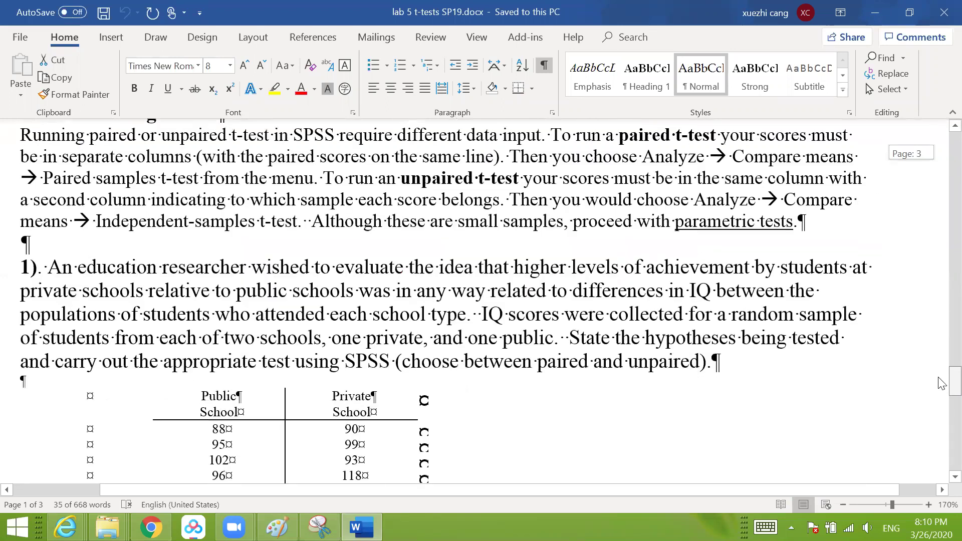
Step: Read the T-tests using SPSS instructions and question 1 with its public and private school IQ table
scroll(941, 393, up, 2)
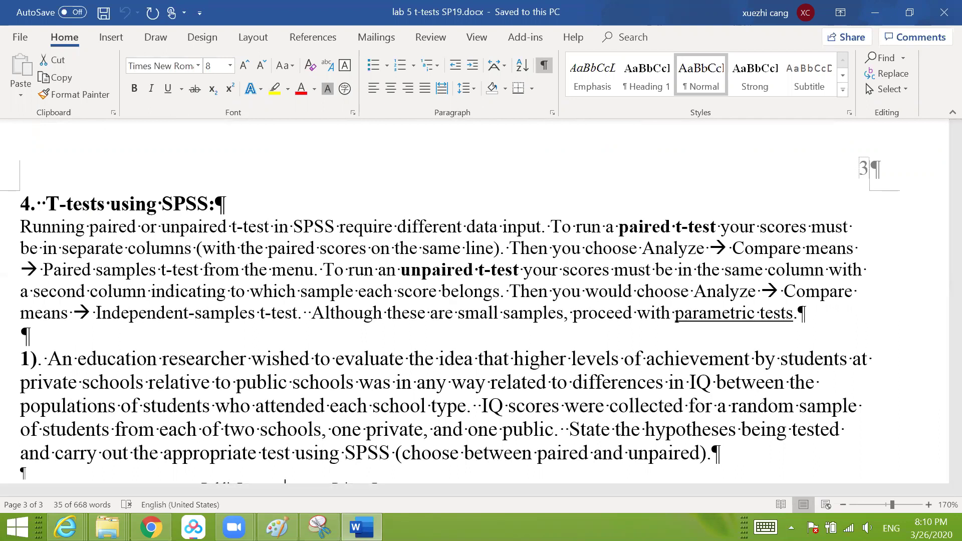
scroll(476, 393, down, 3)
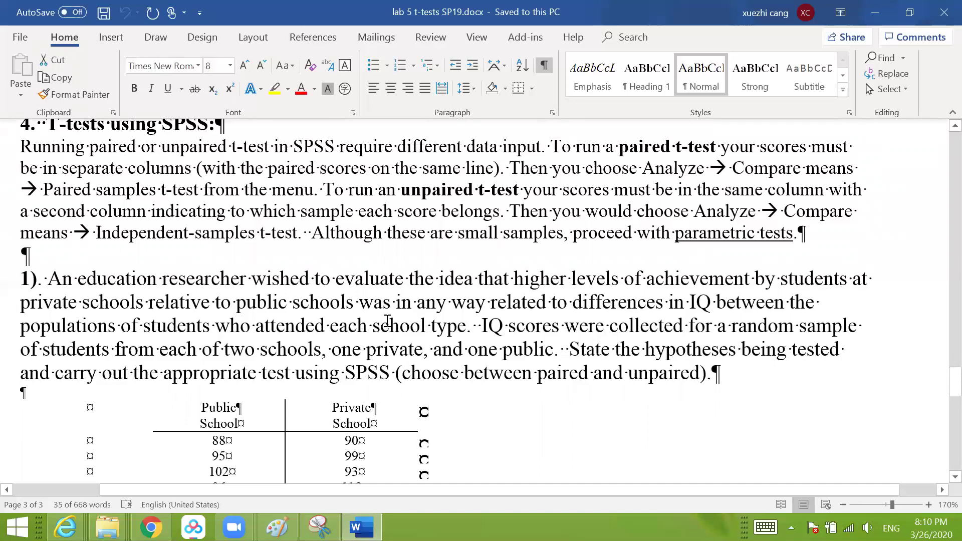
mouse_move(107, 527)
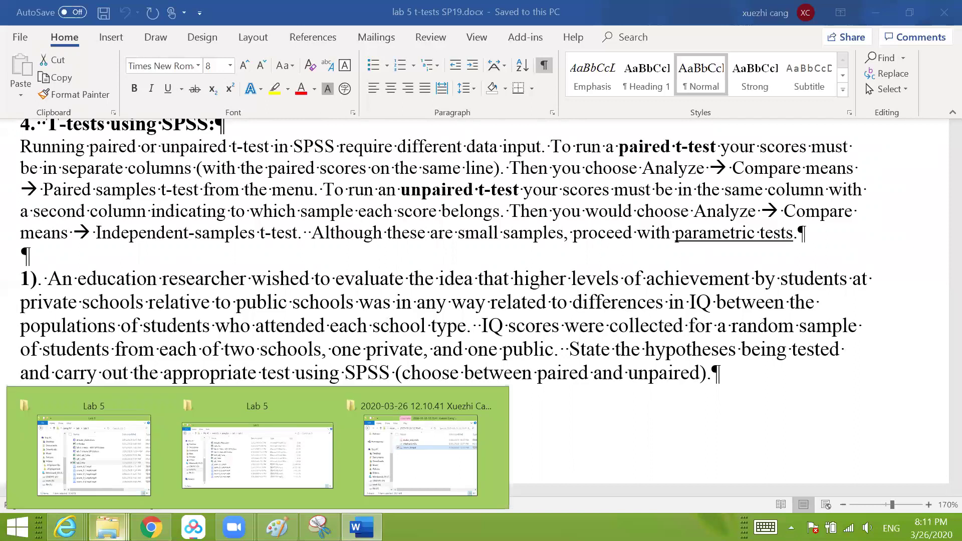
click(151, 527)
key(alt+Tab)
scroll(228, 311, down, 3)
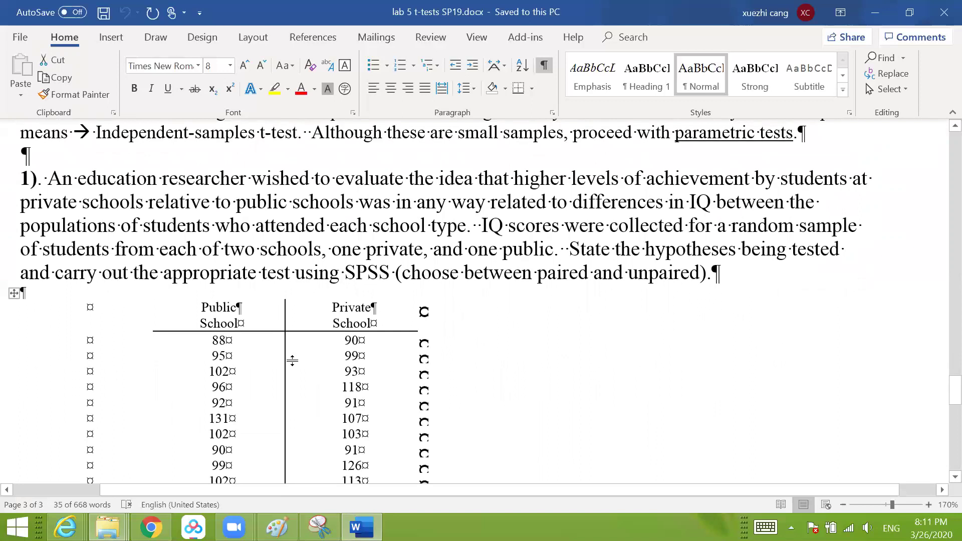
scroll(291, 360, down, 1)
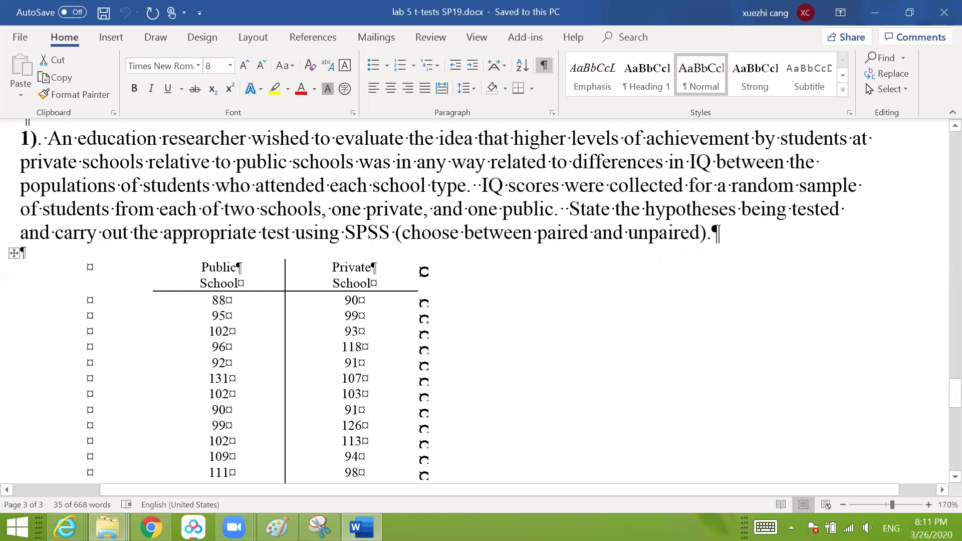
Step: Switch to Chrome, launch SPSS from the AnywhereApps application list, and create a new dataset
click(107, 527)
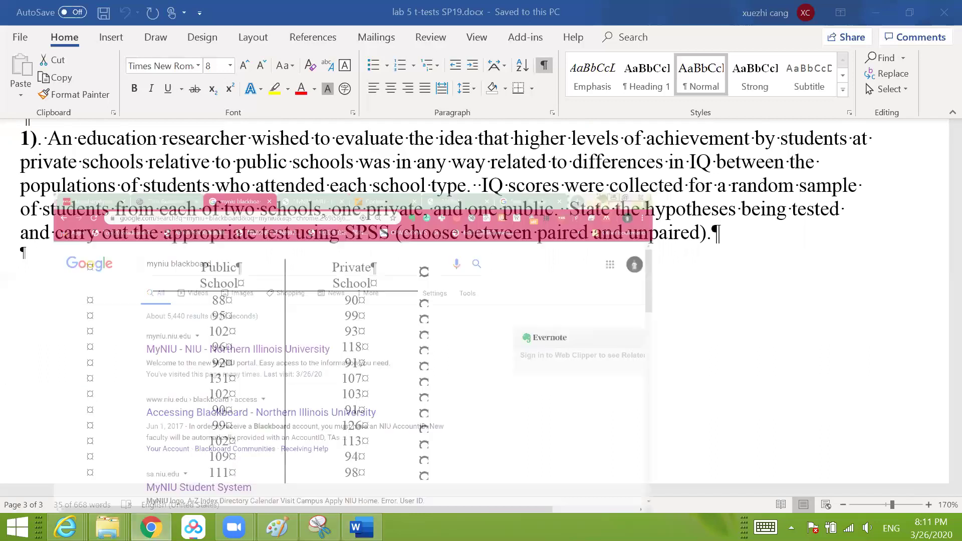
click(151, 527)
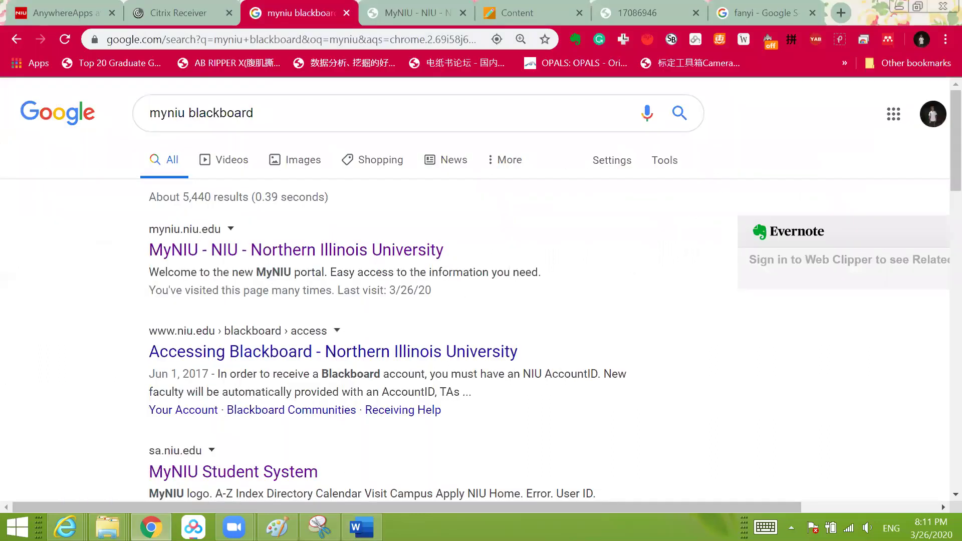
click(60, 13)
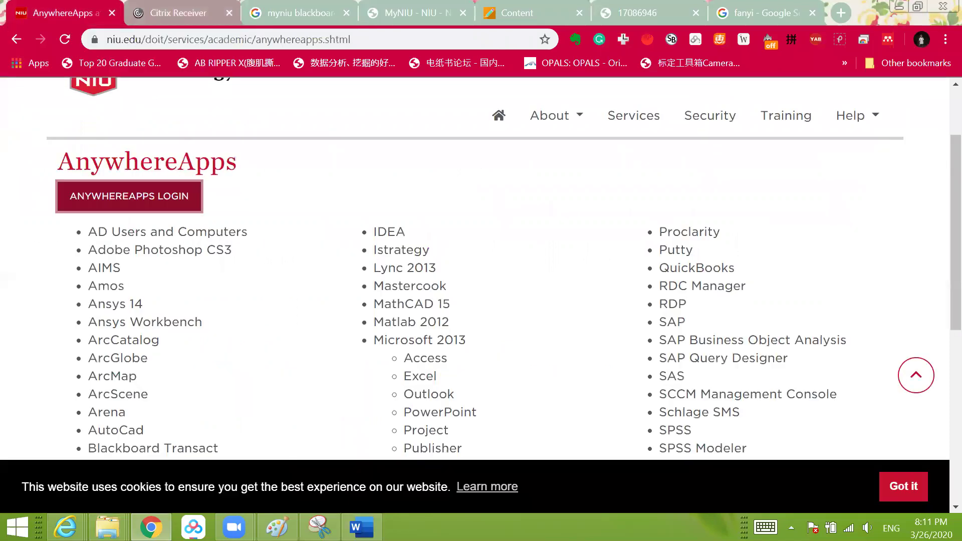
key(ctrl+Tab)
click(521, 116)
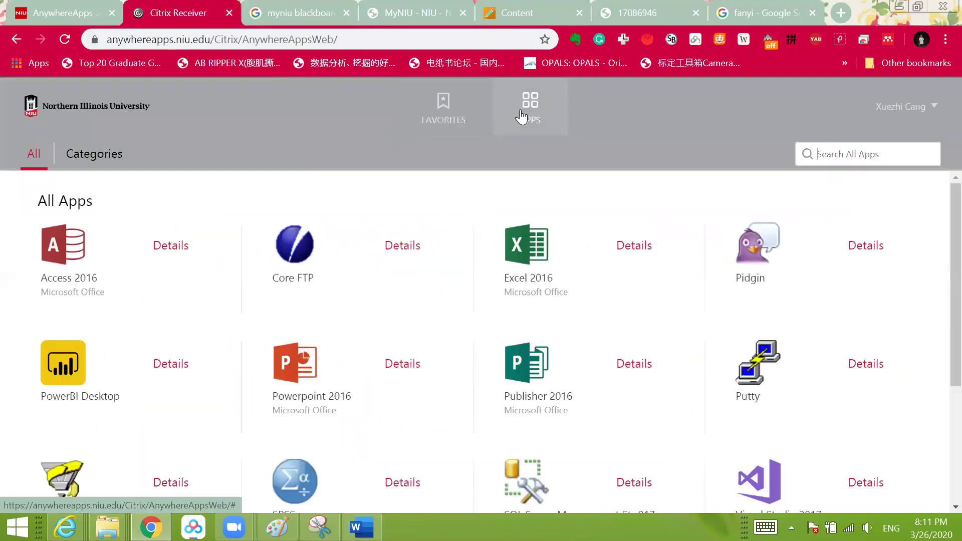
scroll(457, 380, down, 2)
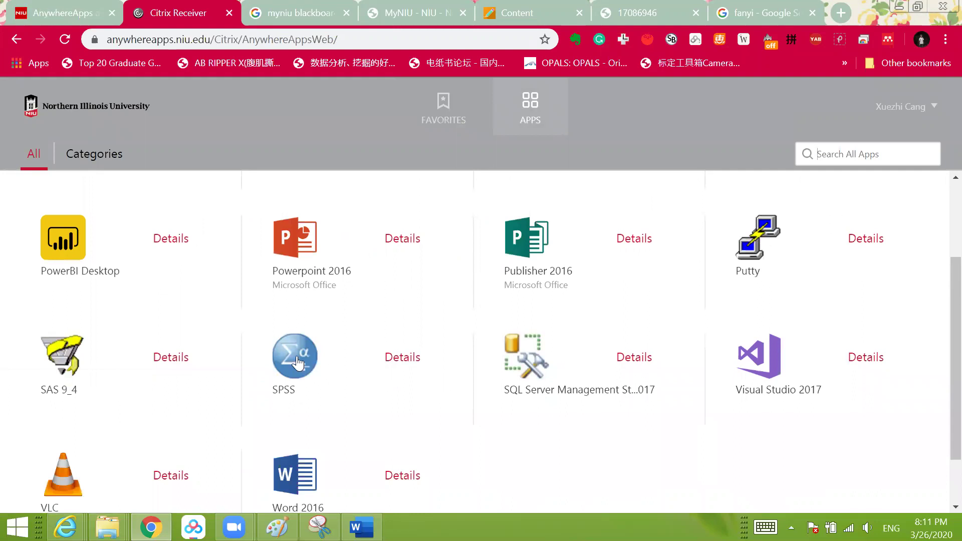
click(297, 362)
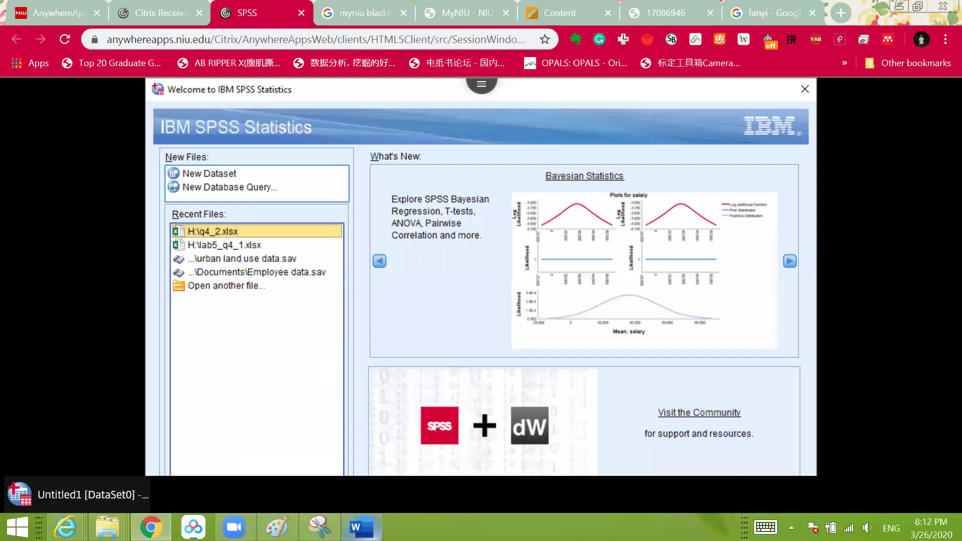
double_click(218, 174)
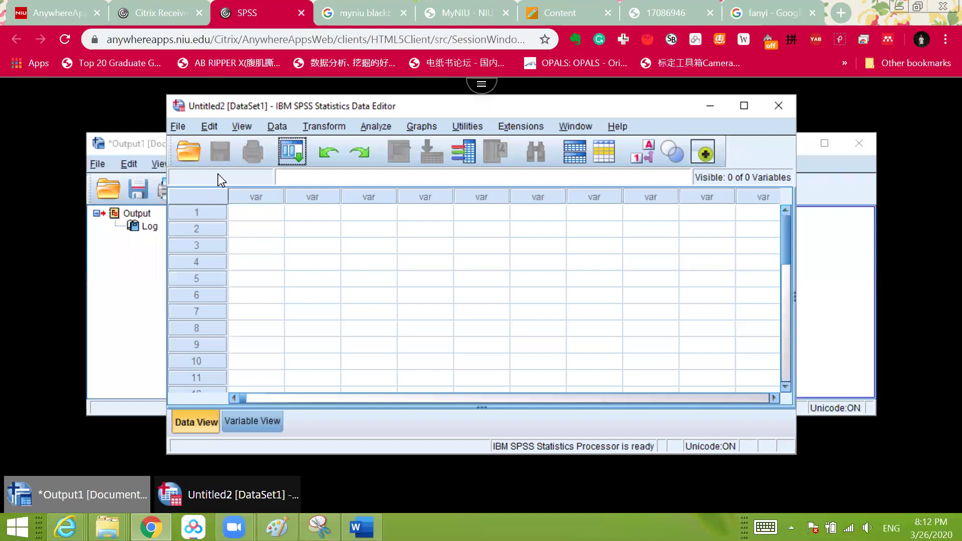
Step: Open the Excel data file lab5_q4_1.xlsx from the H: drive for import
click(183, 125)
mouse_move(185, 129)
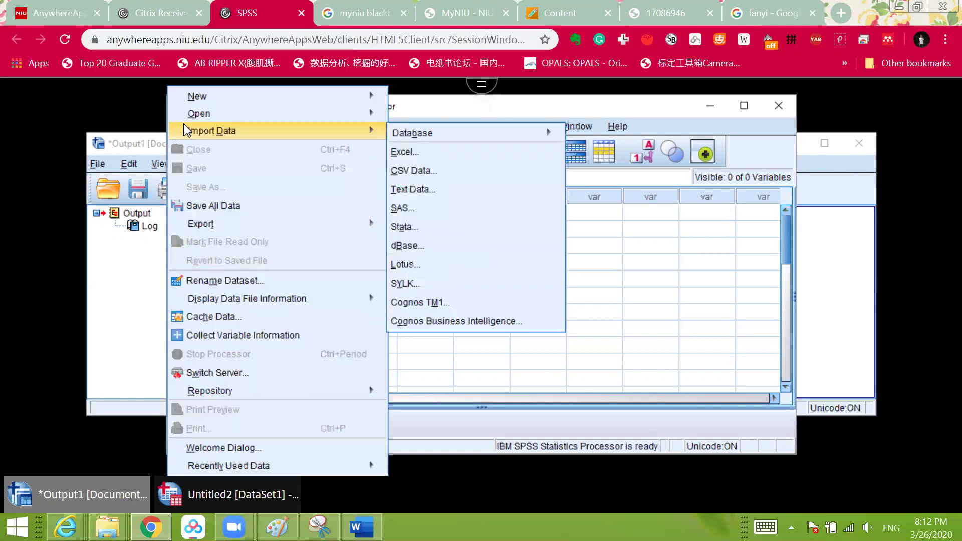
click(202, 116)
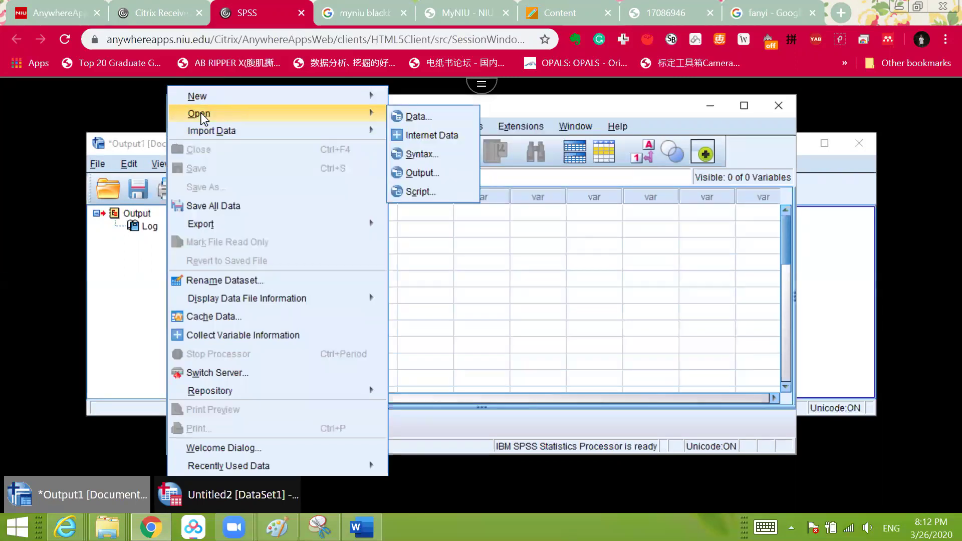
click(412, 117)
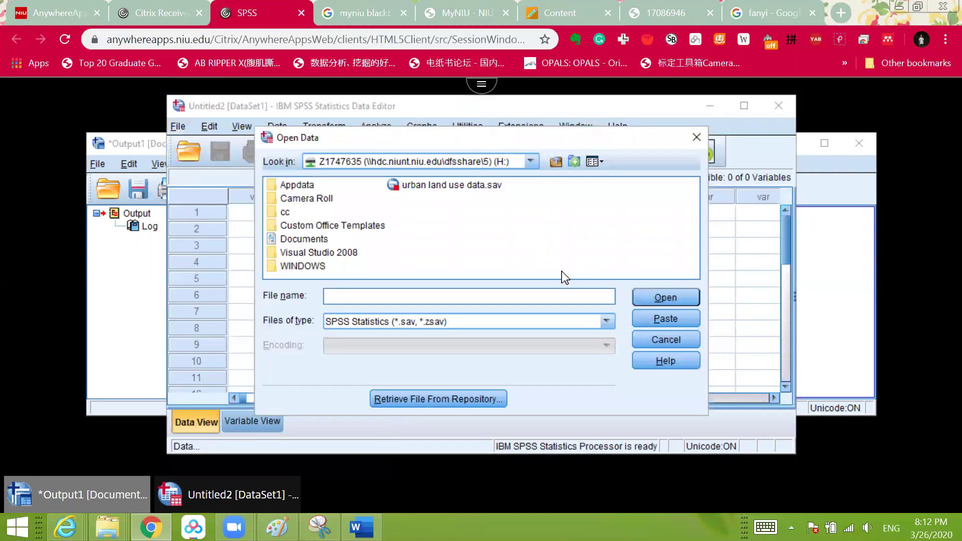
click(607, 322)
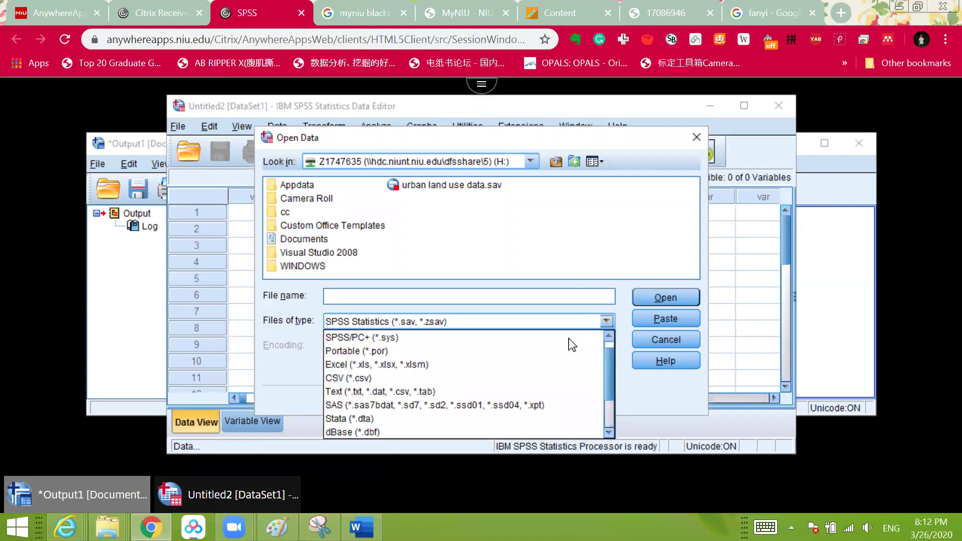
click(491, 365)
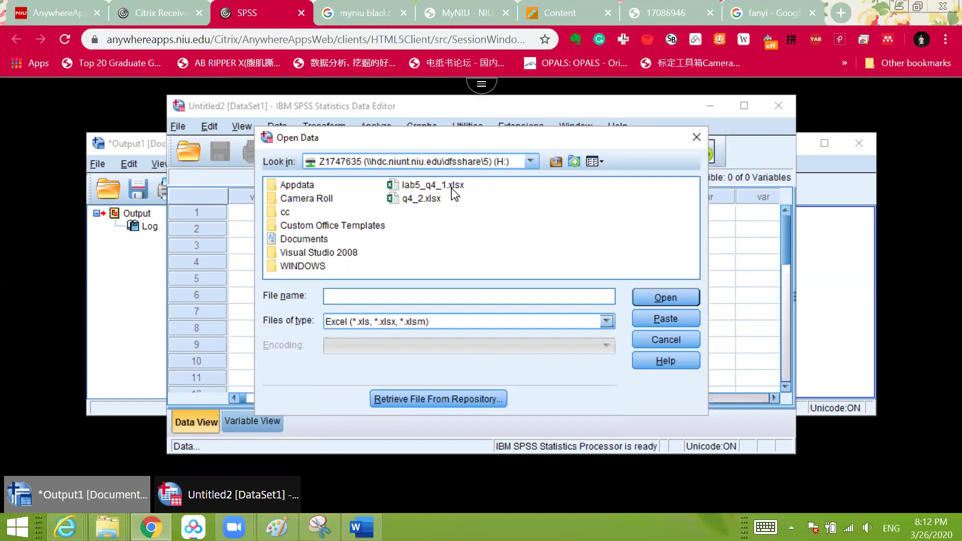
click(453, 187)
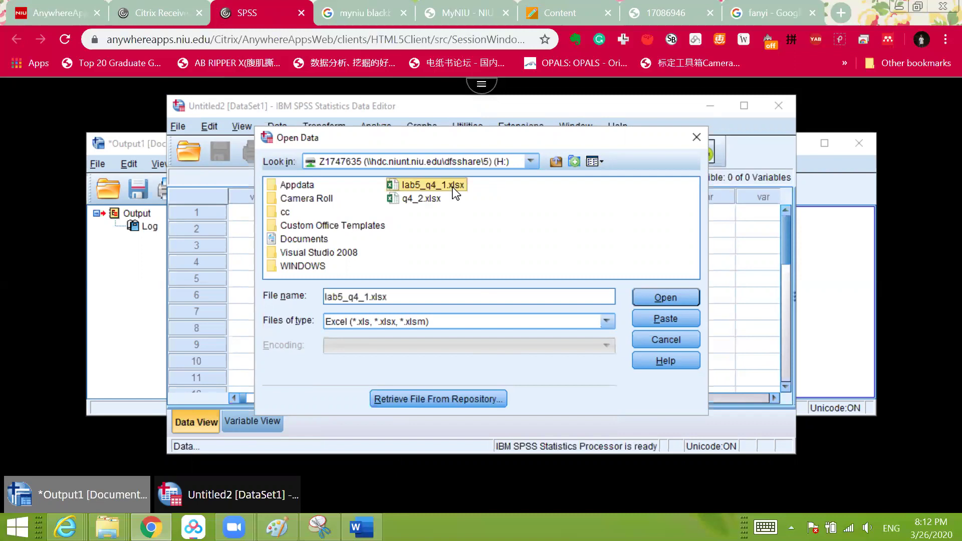
click(663, 297)
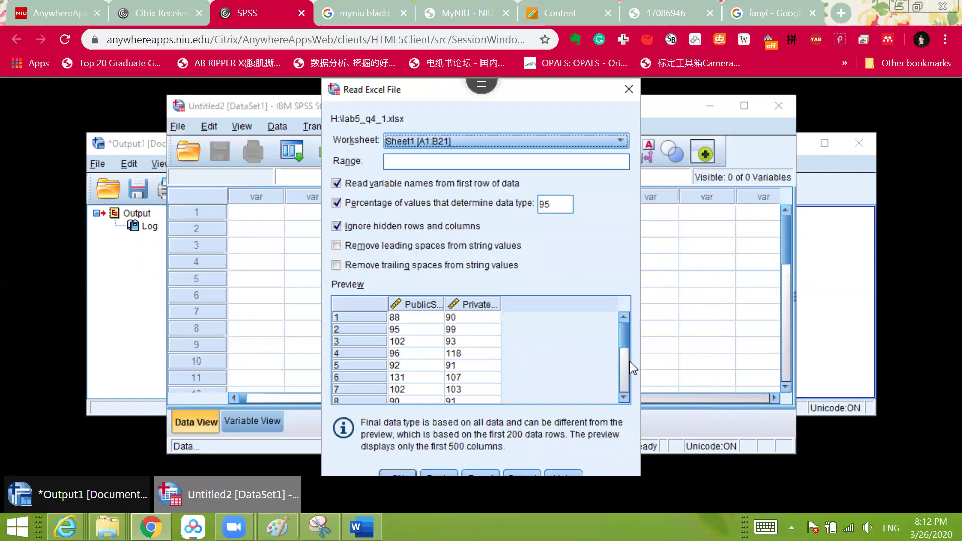
Step: Check the previewed rows of Sheet1, import them with variable names from the first row, and reposition the new data window
scroll(627, 346, down, 2)
scroll(625, 340, up, 1)
drag(624, 335, 623, 395)
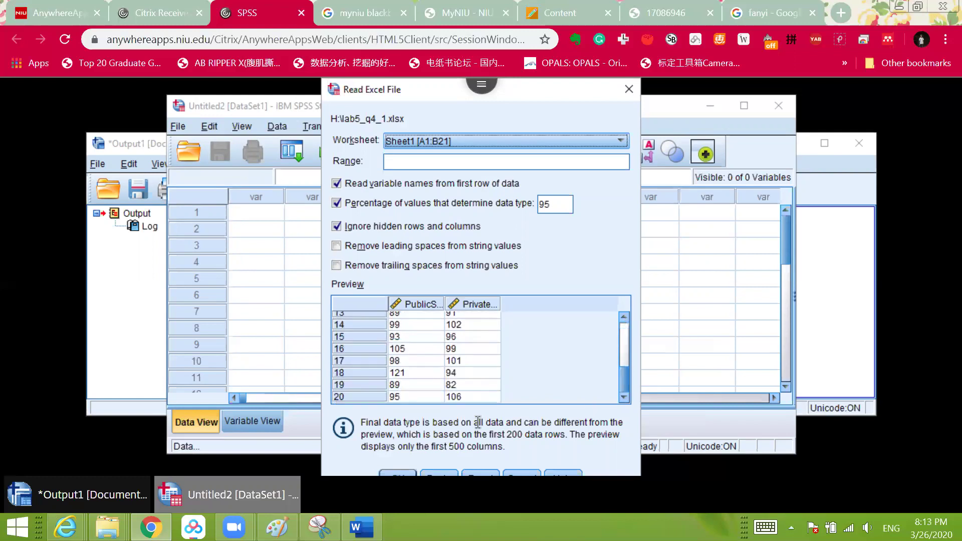
click(397, 472)
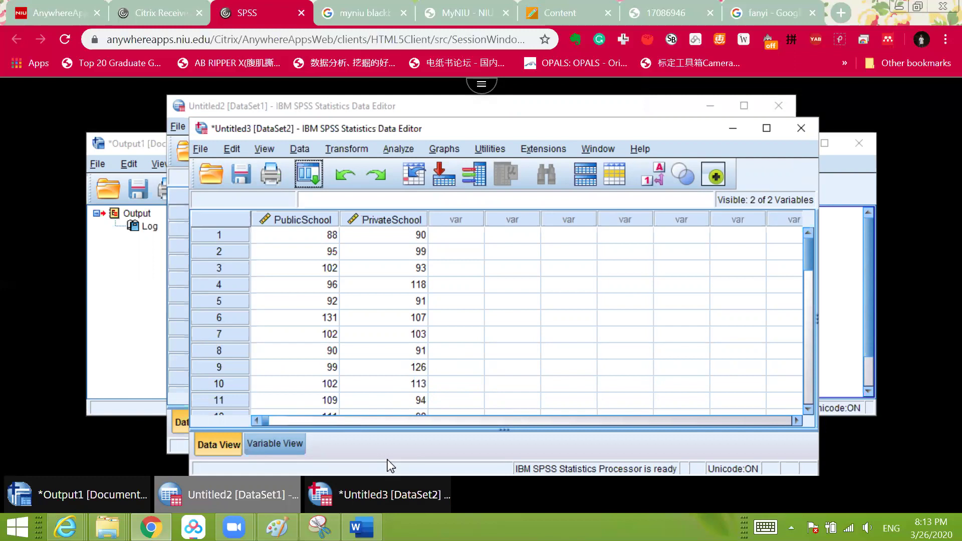
drag(484, 128, 458, 98)
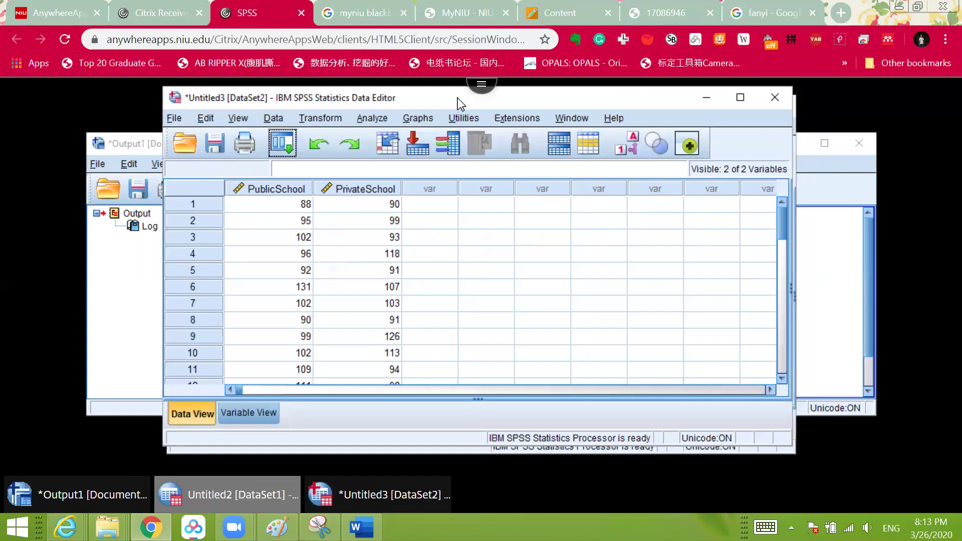
Step: Switch back to the Word lab document and add four empty paragraphs below question 1's IQ table
key(alt+Tab)
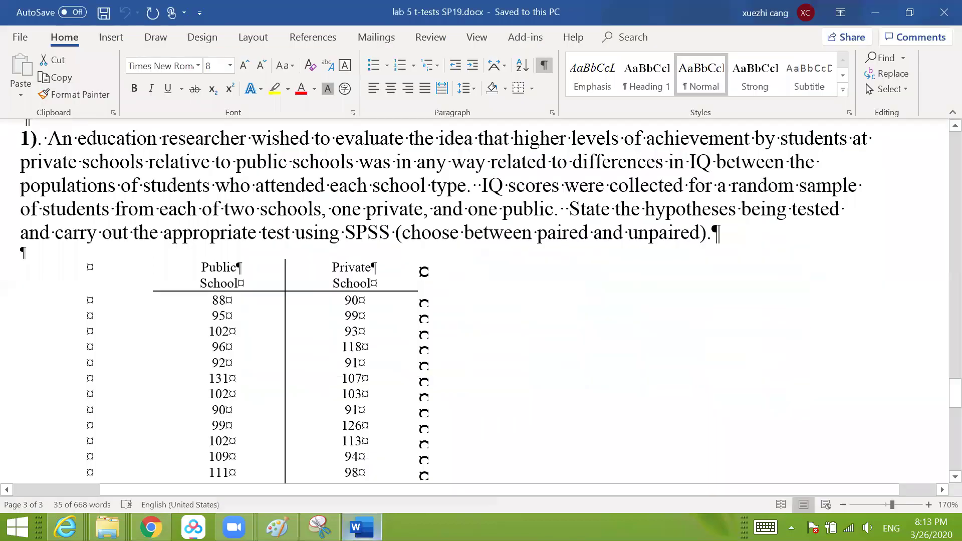
scroll(401, 317, up, 2)
scroll(410, 324, down, 1)
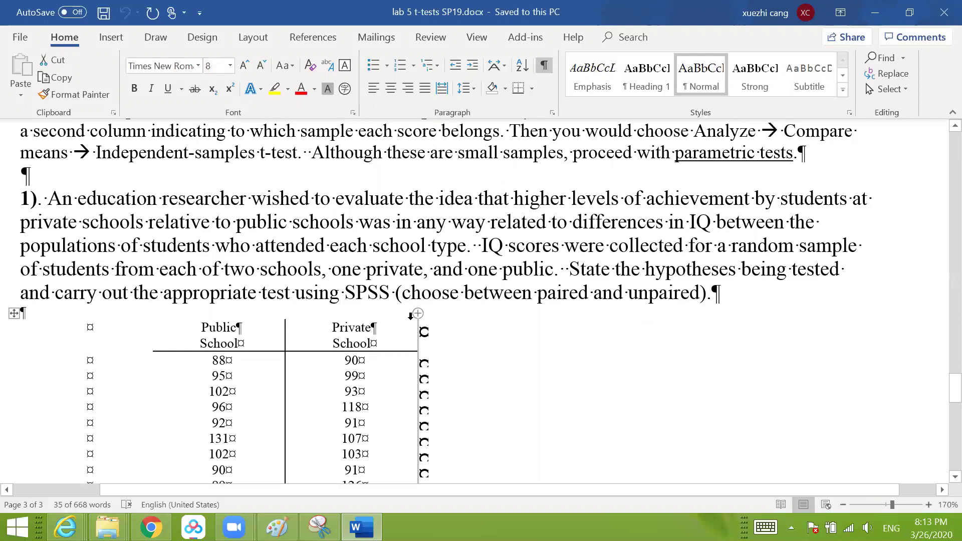
scroll(292, 350, down, 4)
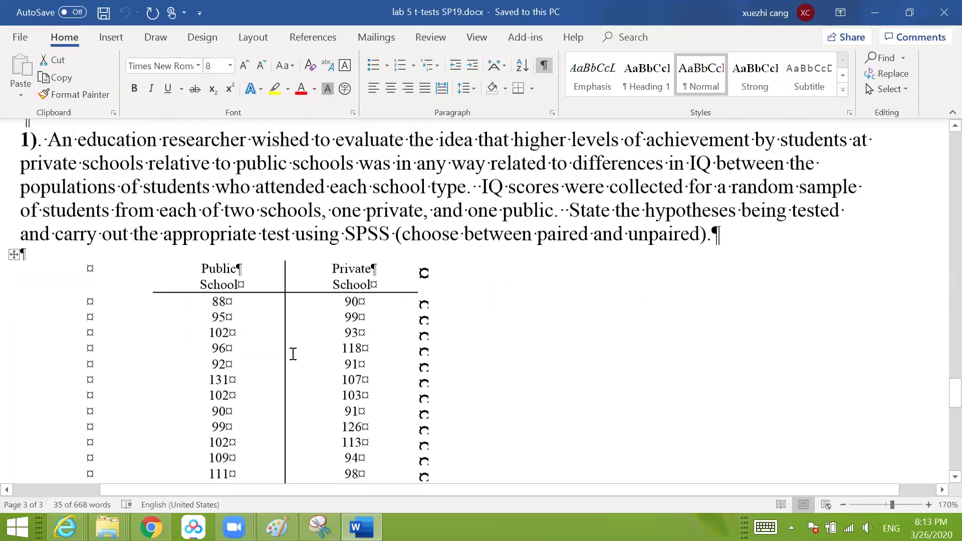
scroll(130, 386, down, 1)
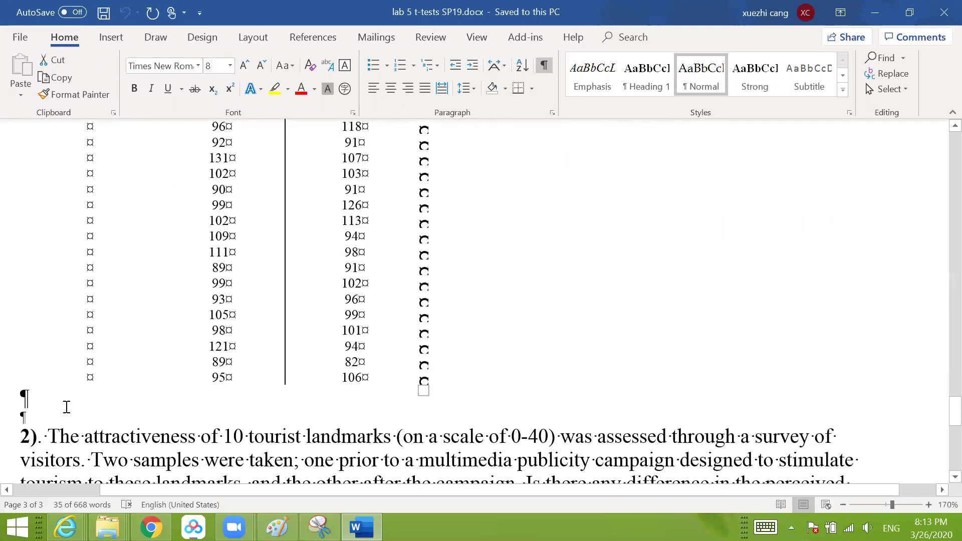
click(66, 406)
key(Return)
key(Return)
key(Return)
key(Return)
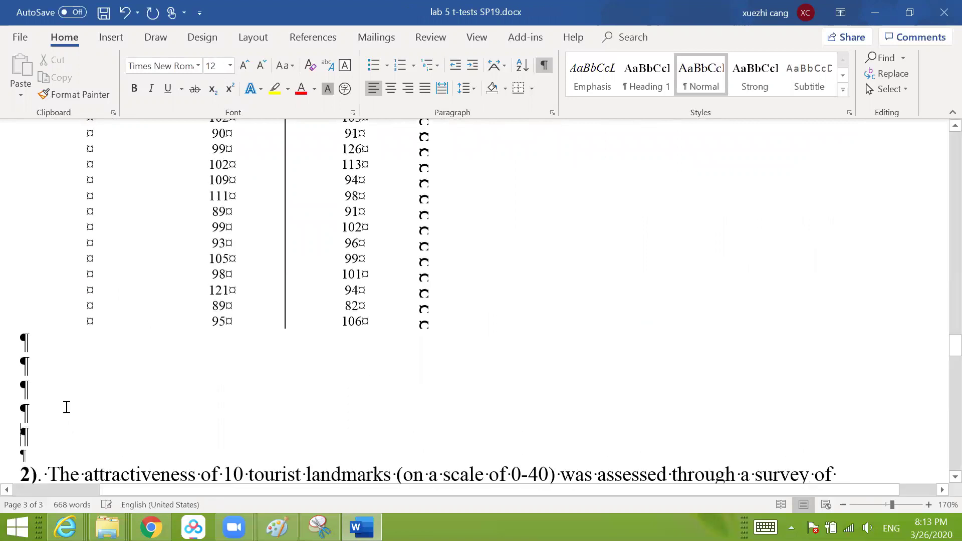
Step: Enter the hypothesis labels "H0:" and "H1:" on separate lines below the IQ table
text(Ho)
key(BackSpace)
text())
key(BackSpace)
text())
key(Return)
text(H1)
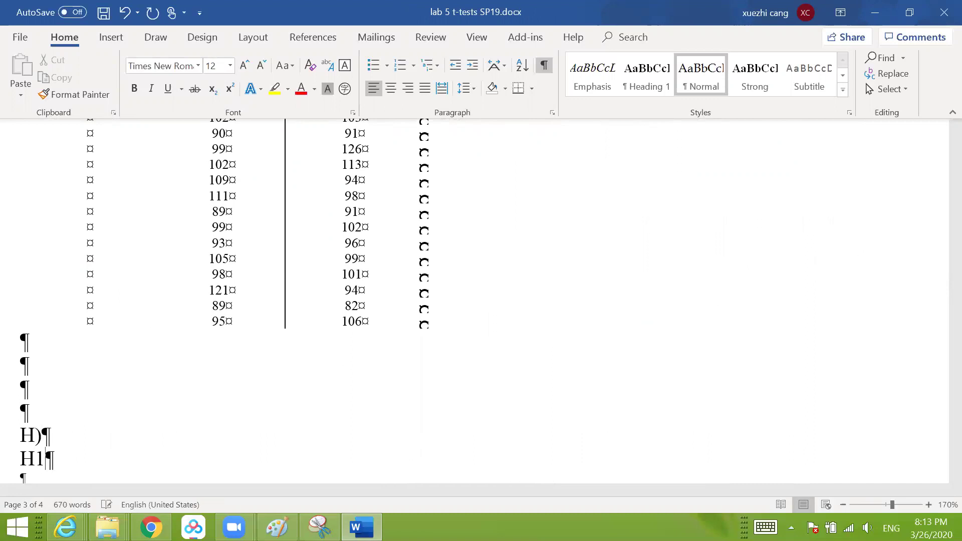
click(42, 432)
key(BackSpace)
text(0:)
key(Down)
text(:)
key(Up)
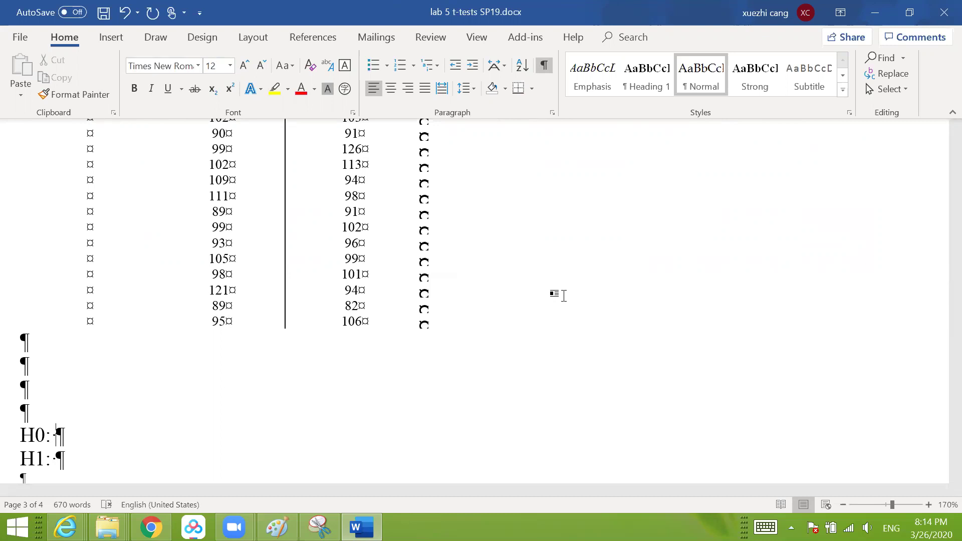
Step: Write the null hypothesis after "H0:" as "There is no difference IQ between students at the Pr and PU"
text(There is nod)
key(BackSpace)
text(difference IQ be)
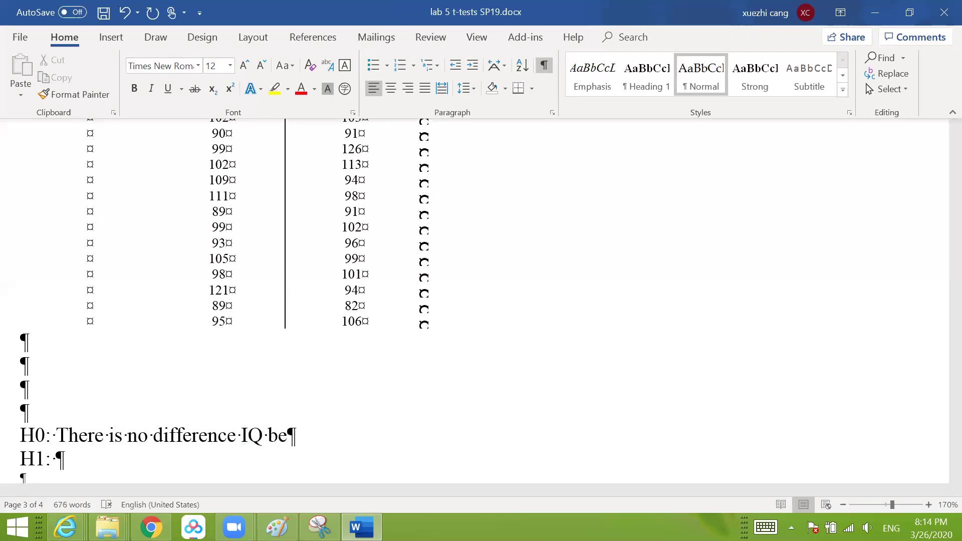
text(tween)
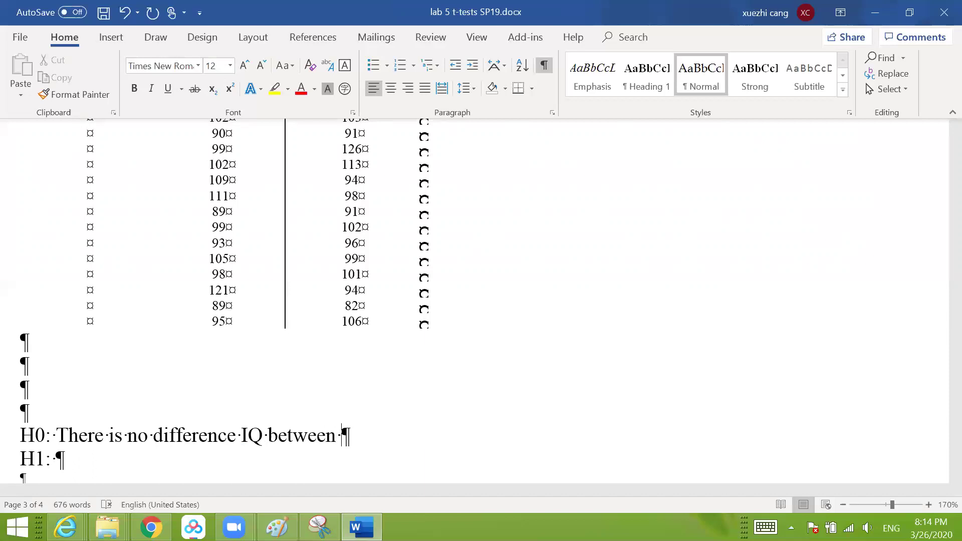
text( students )
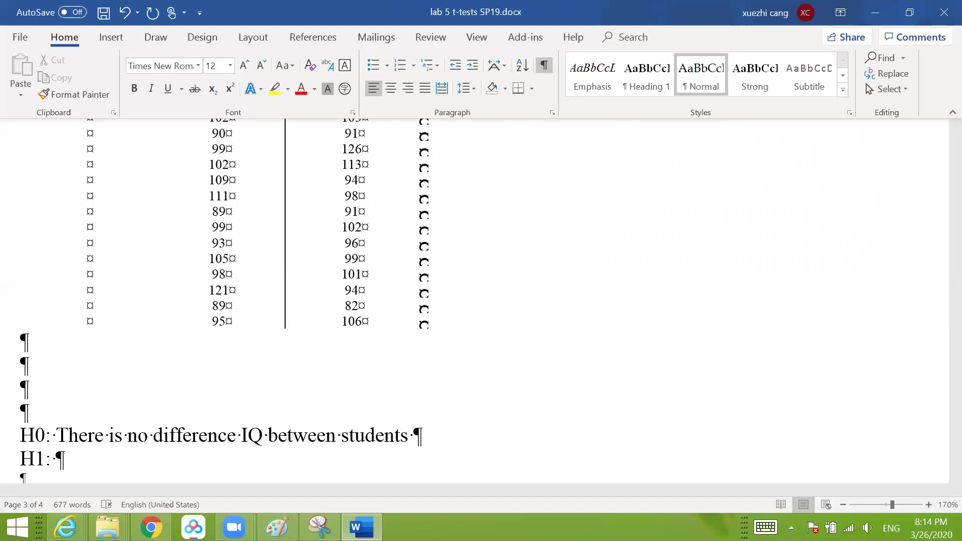
text(at the )
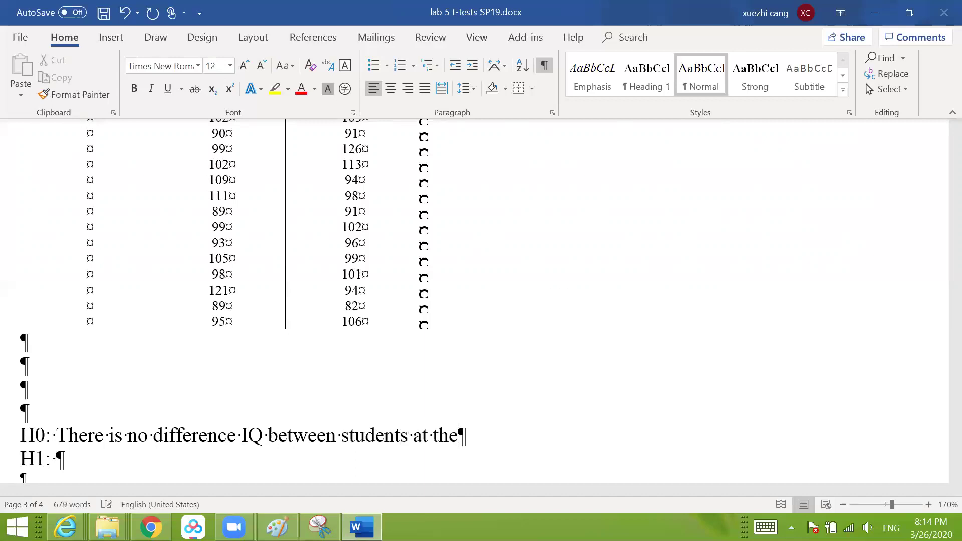
text(Pr a)
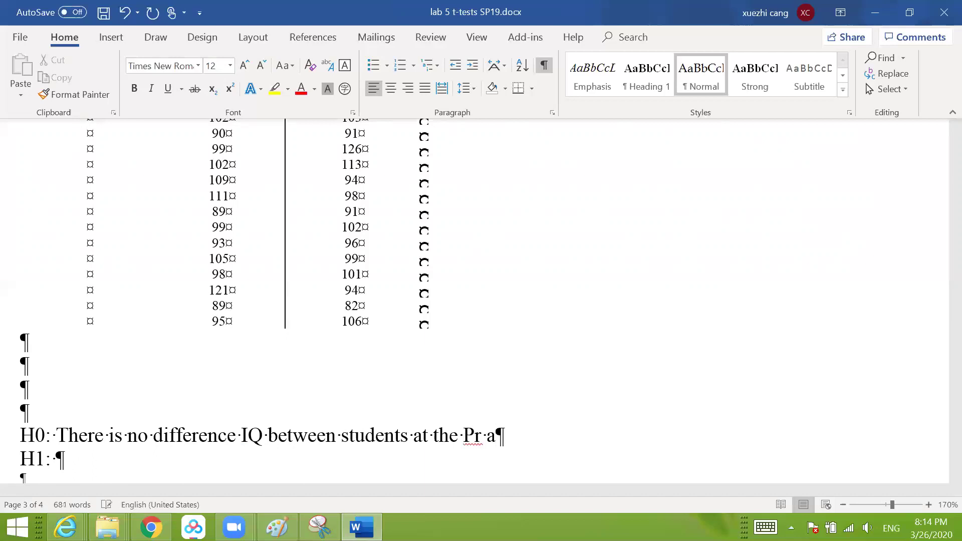
text(nd PU)
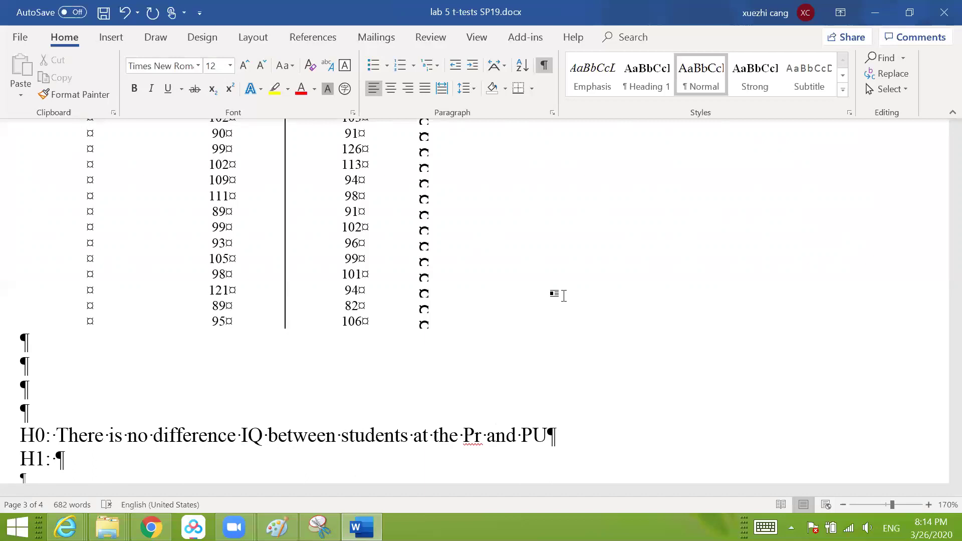
Step: Correct "Pr" to "PR" in the null hypothesis and end the sentence with "schools"
click(475, 436)
drag(478, 434, 478, 436)
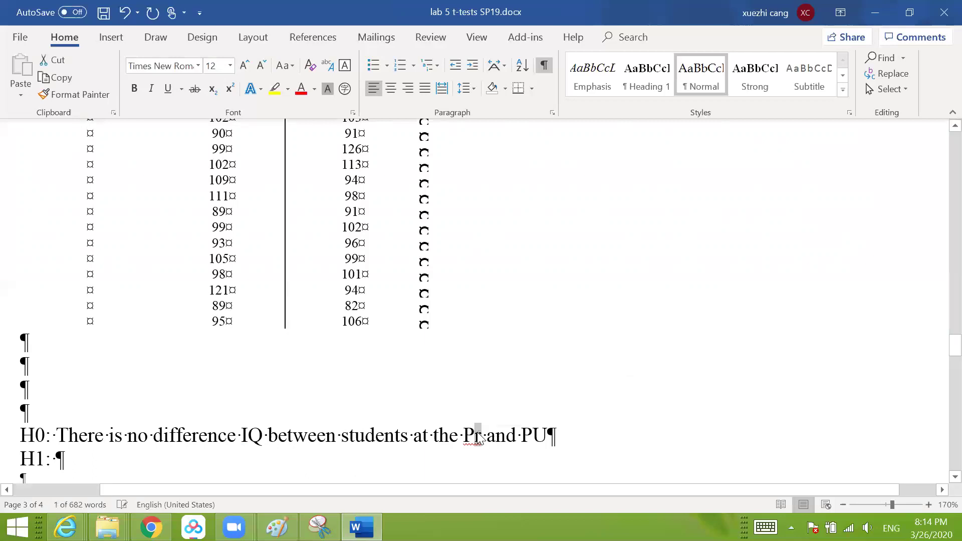
text(R)
click(555, 436)
text(schools)
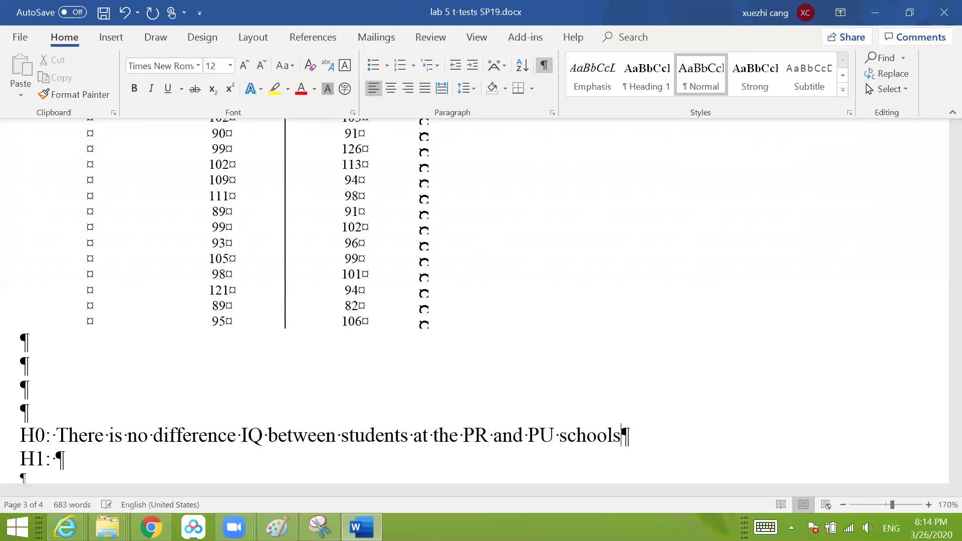
Step: Copy the null hypothesis sentence after "H1:", remove the word "no" from the copy, and save the document
click(57, 434)
drag(241, 432, 625, 433)
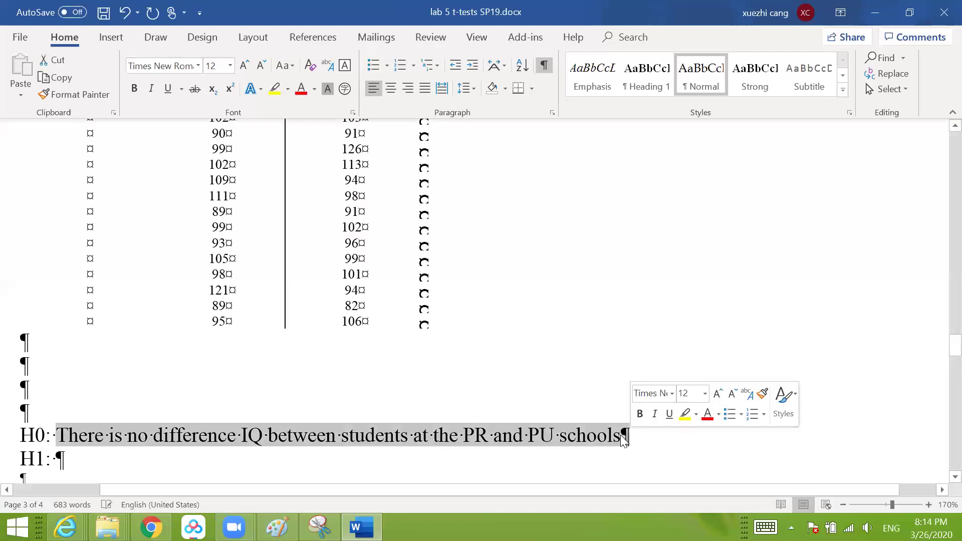
key(ctrl+c)
click(148, 461)
key(ctrl+v)
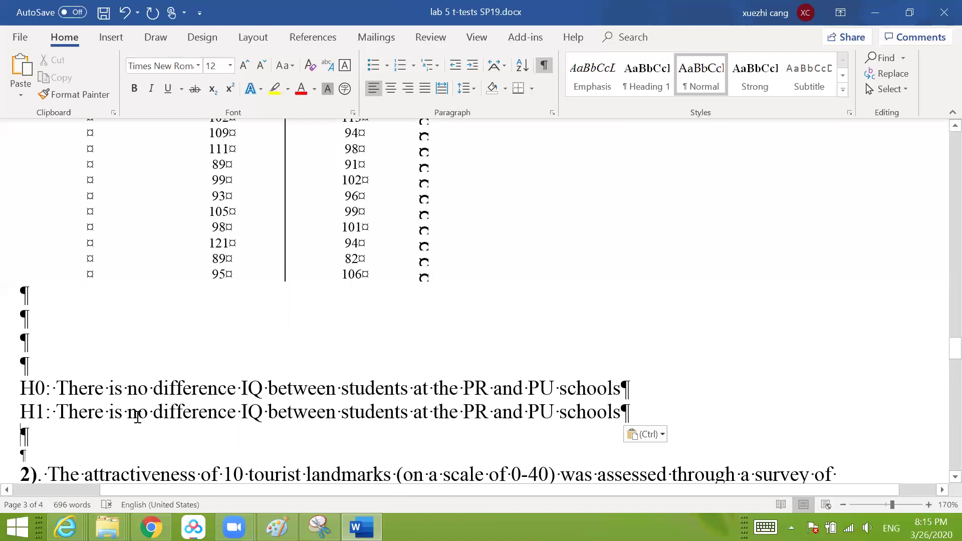
drag(128, 414, 147, 417)
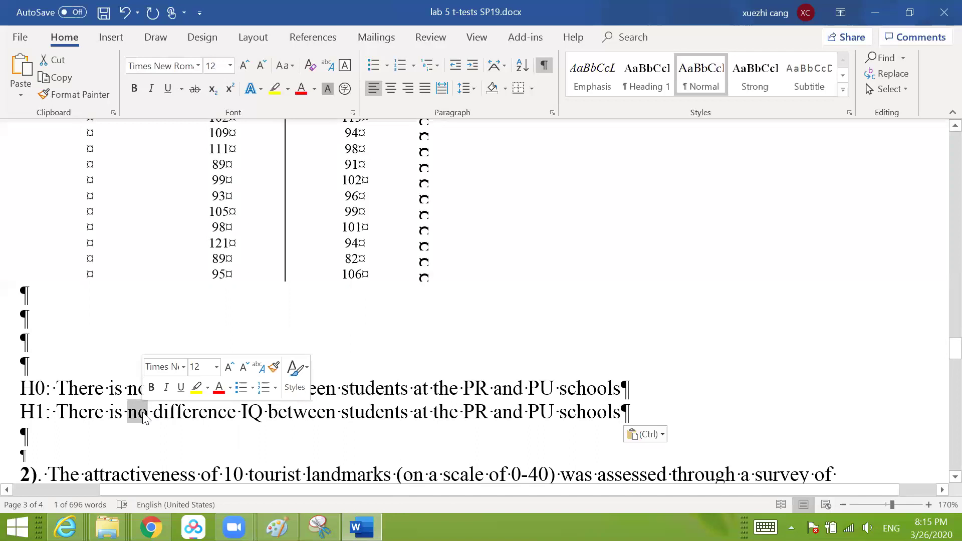
key(Delete)
key(ctrl+s)
Step: Review the SPSS t-test instructions and question 1's IQ table for paired versus unpaired data layout, and switch to SPSS in the browser
scroll(172, 431, up, 4)
scroll(172, 431, up, 5)
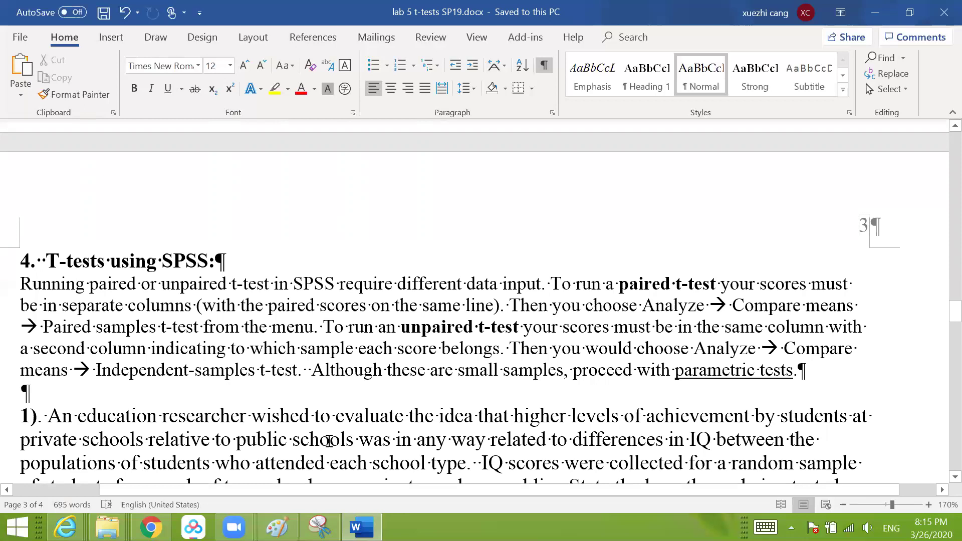
scroll(328, 441, down, 3)
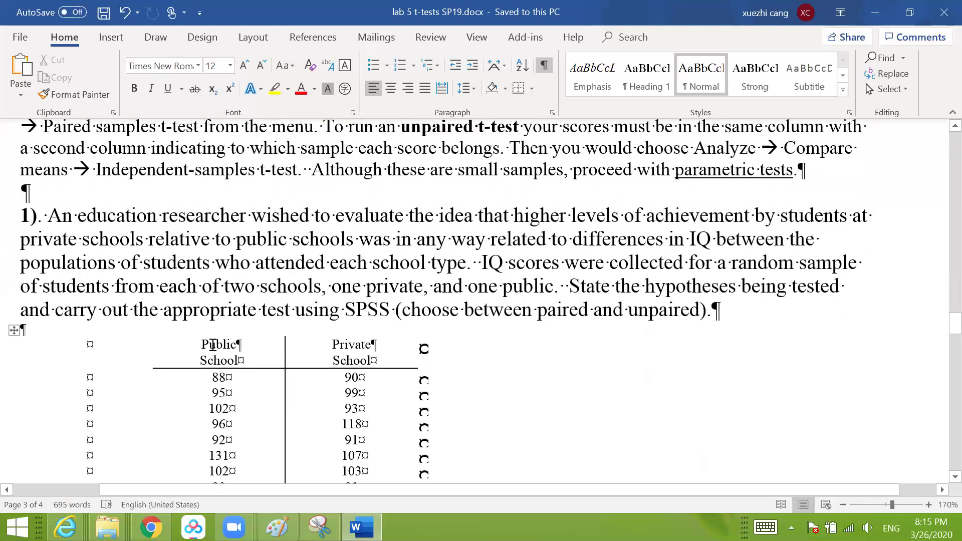
scroll(255, 353, down, 2)
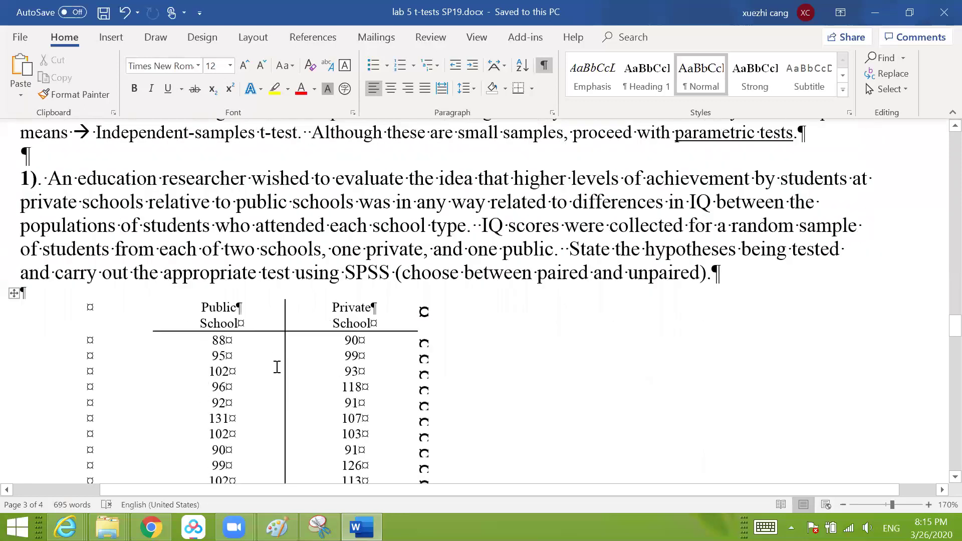
drag(210, 273, 343, 411)
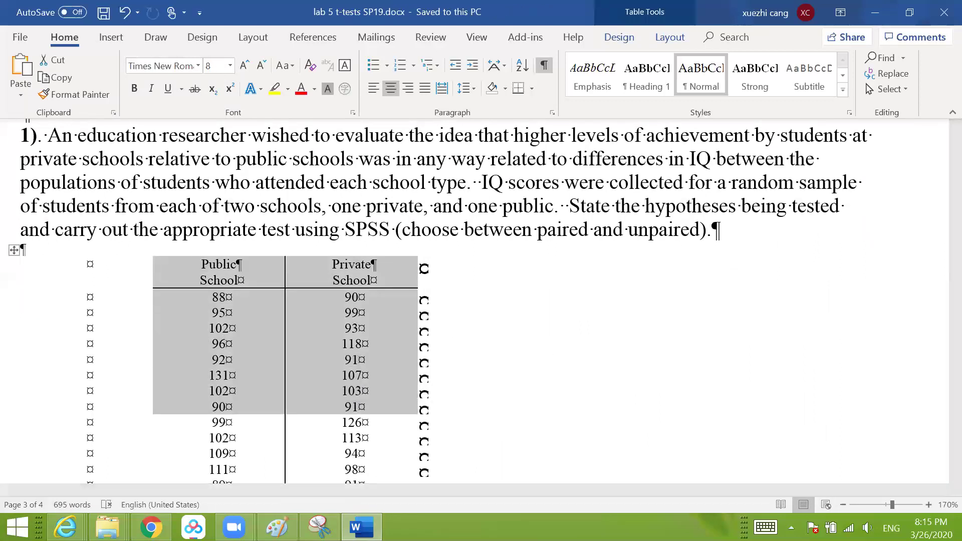
scroll(398, 309, up, 3)
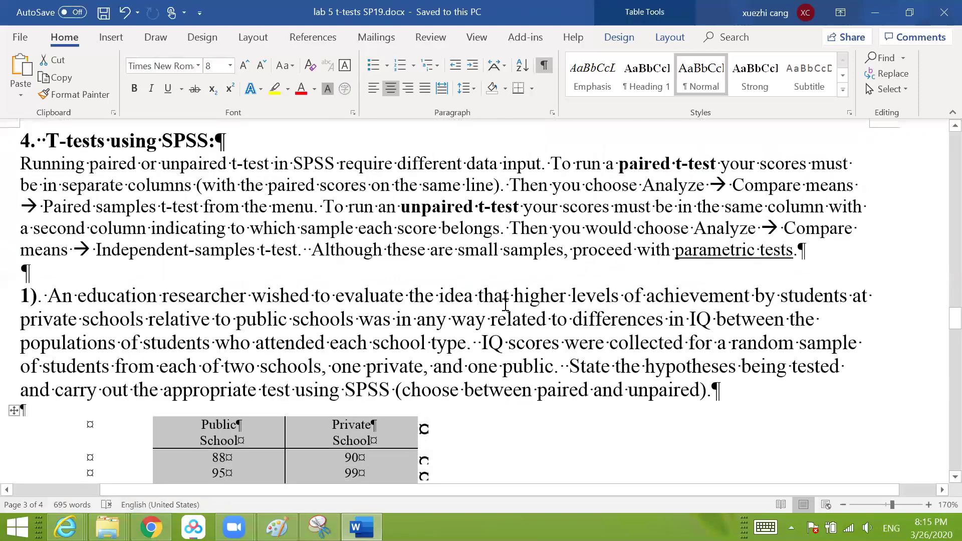
click(151, 527)
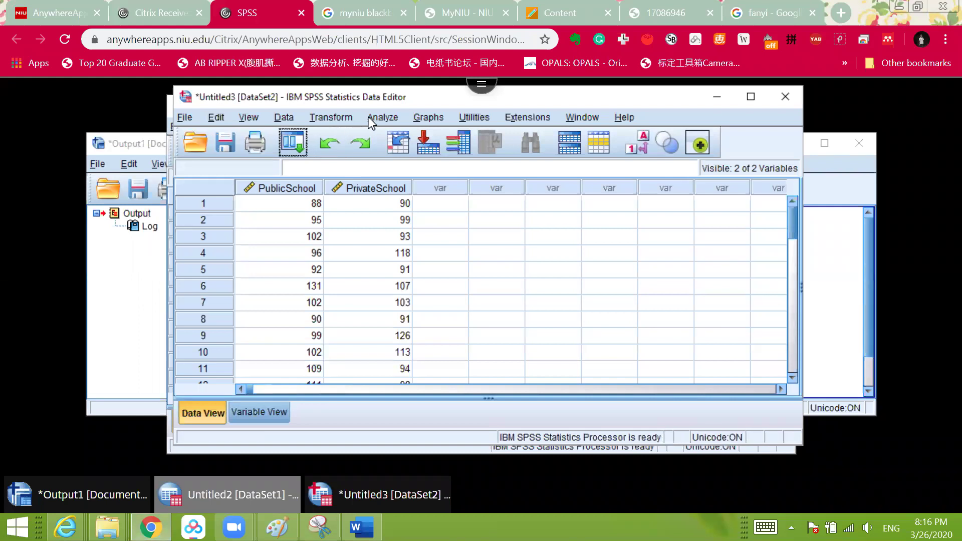
click(382, 117)
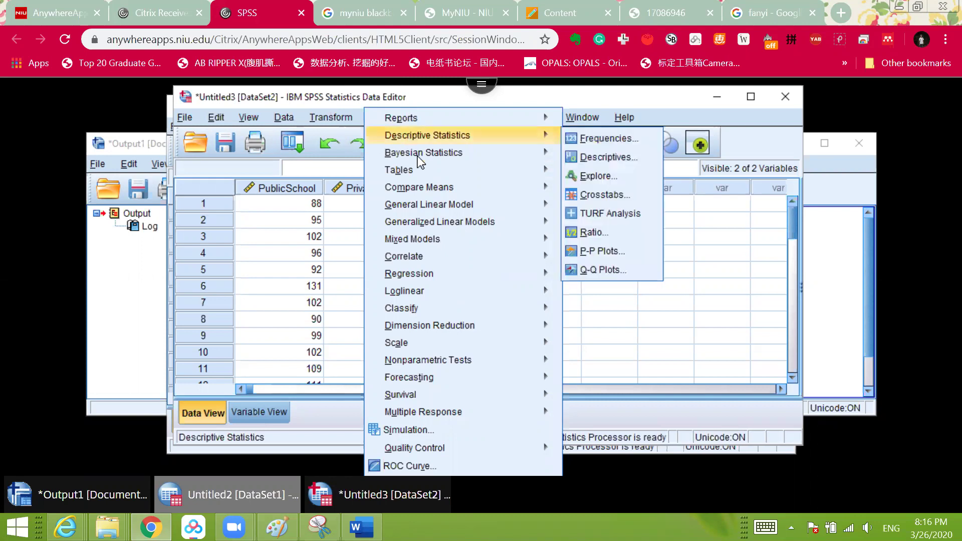
mouse_move(433, 193)
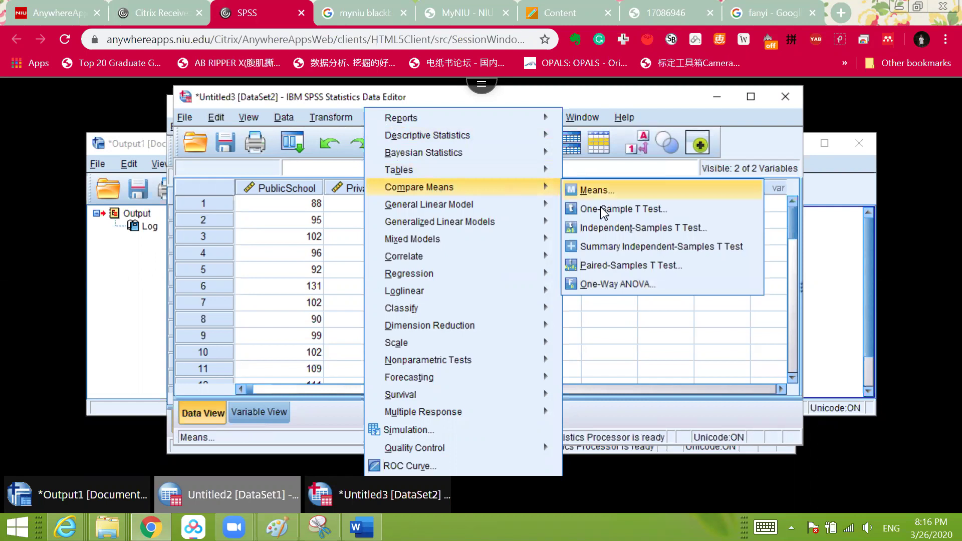
click(618, 231)
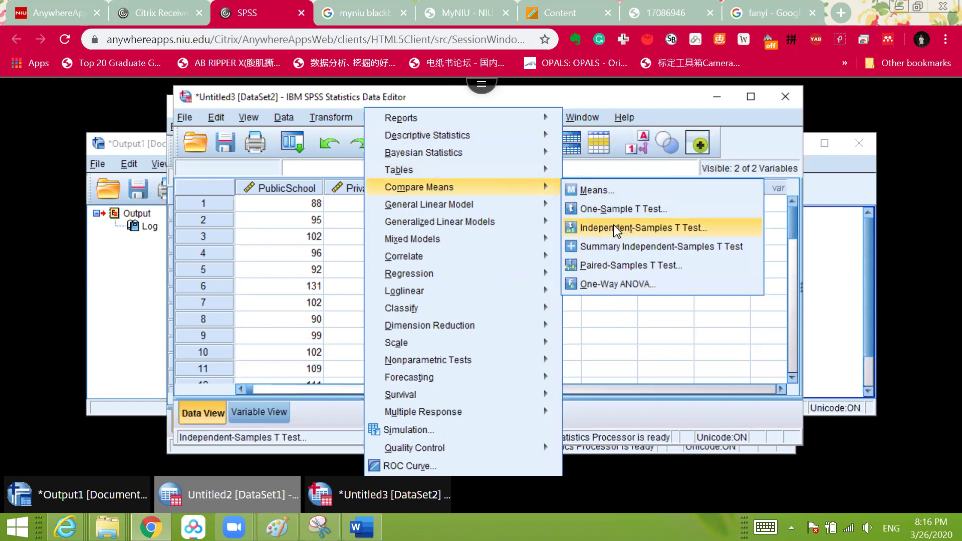
click(616, 230)
click(616, 229)
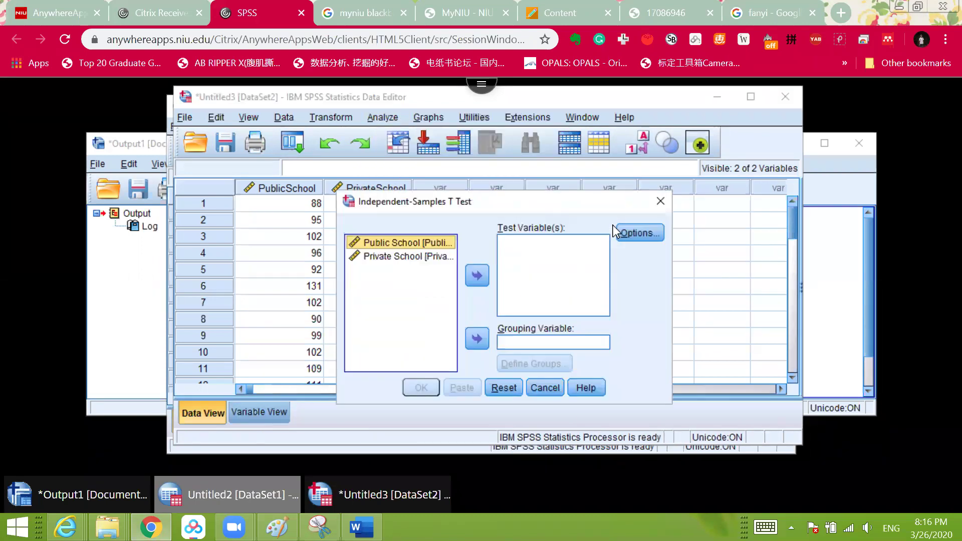
drag(633, 173, 645, 158)
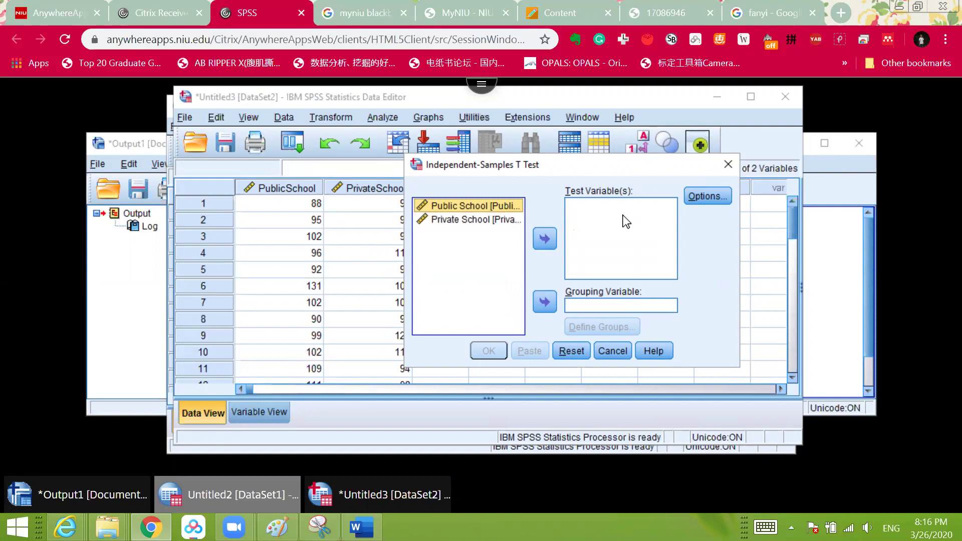
click(545, 239)
click(495, 213)
click(544, 239)
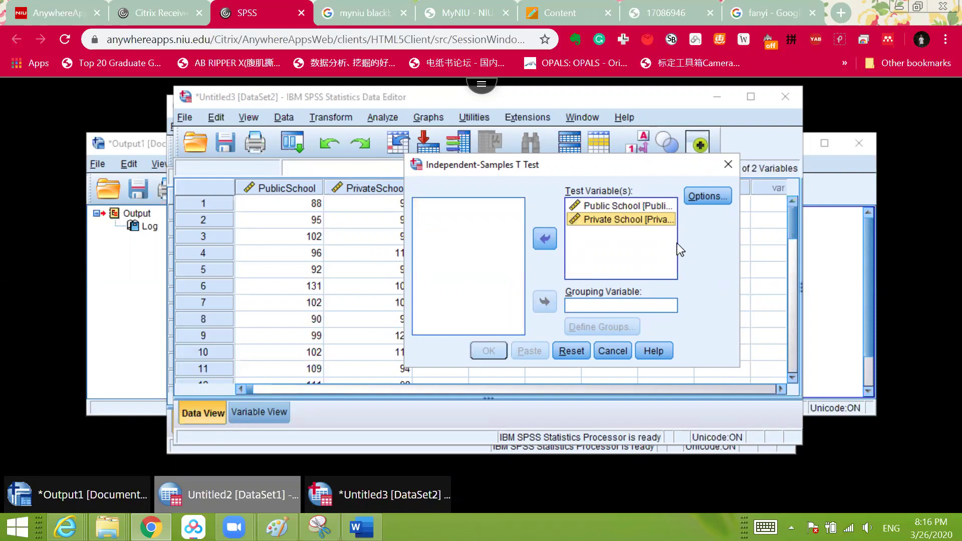
click(612, 351)
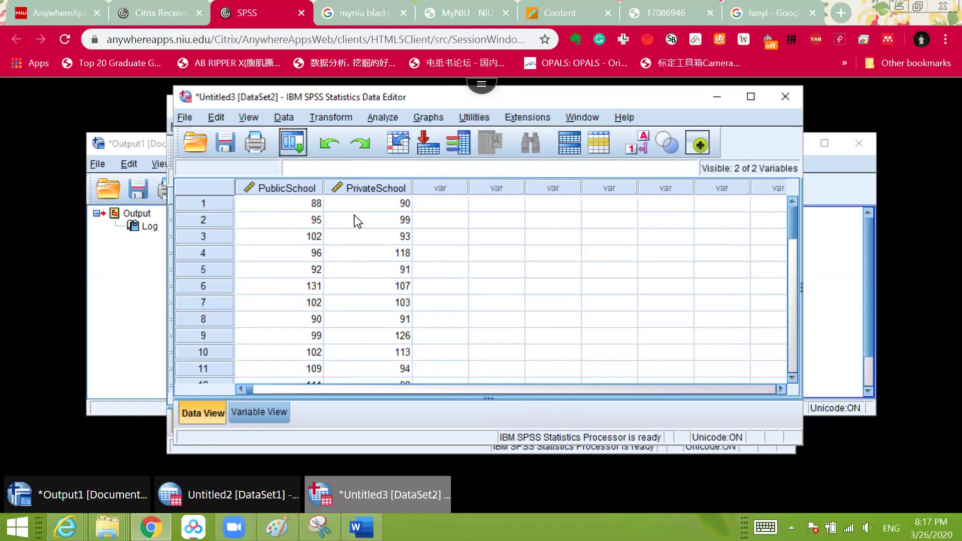
Step: Define a third variable named "IQ" in the school dataset
double_click(445, 193)
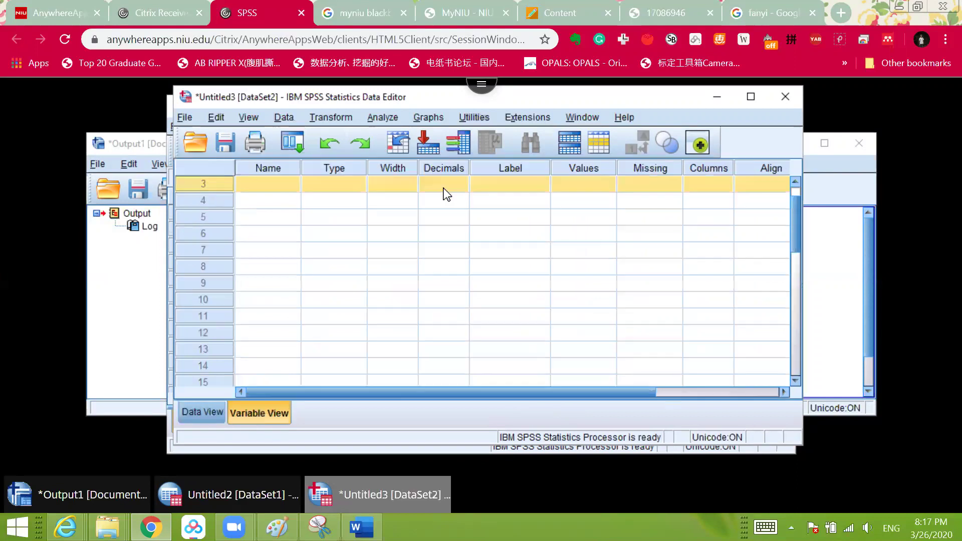
click(267, 184)
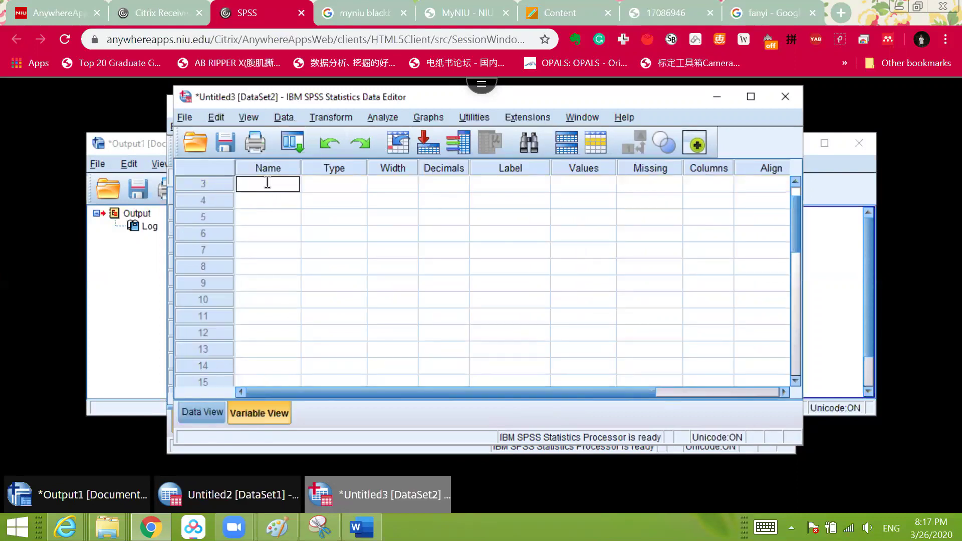
text(IQ)
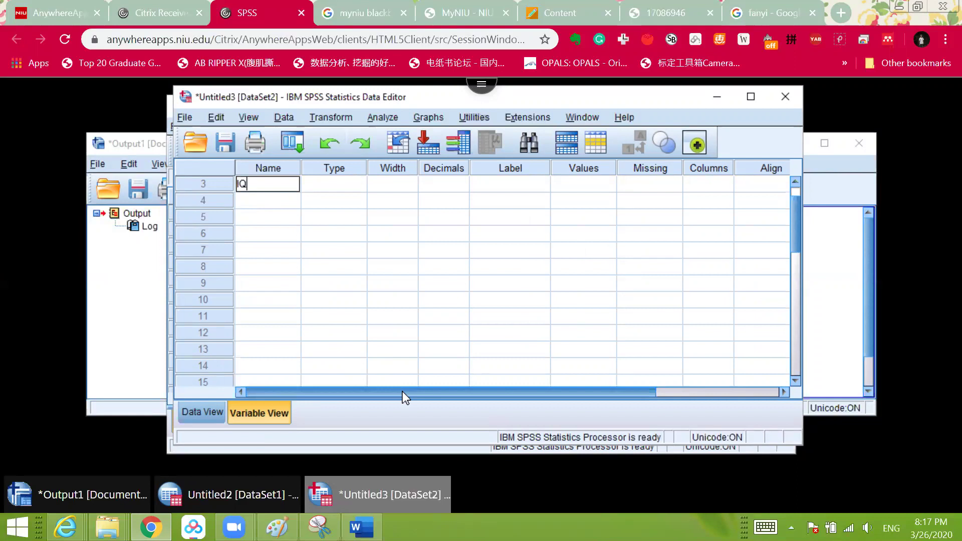
drag(402, 392, 543, 392)
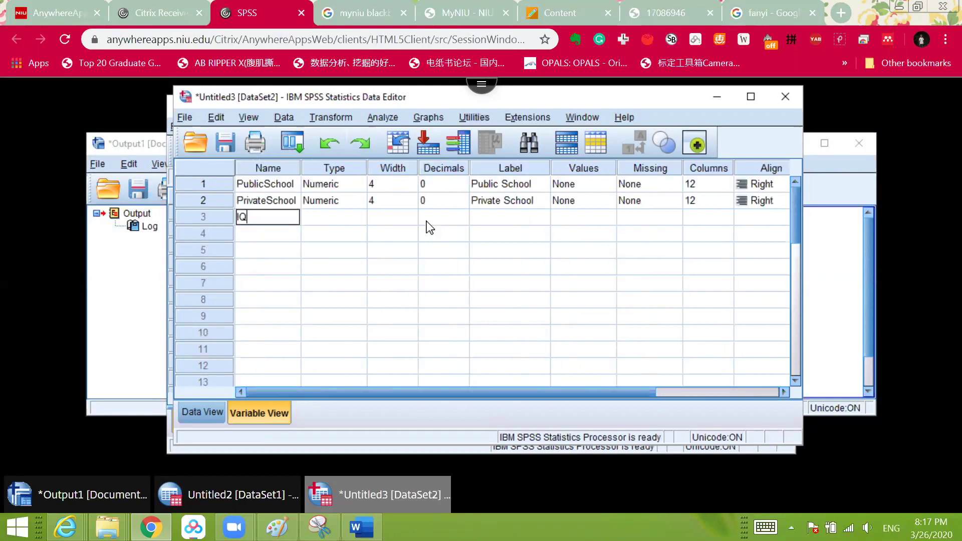
key(Return)
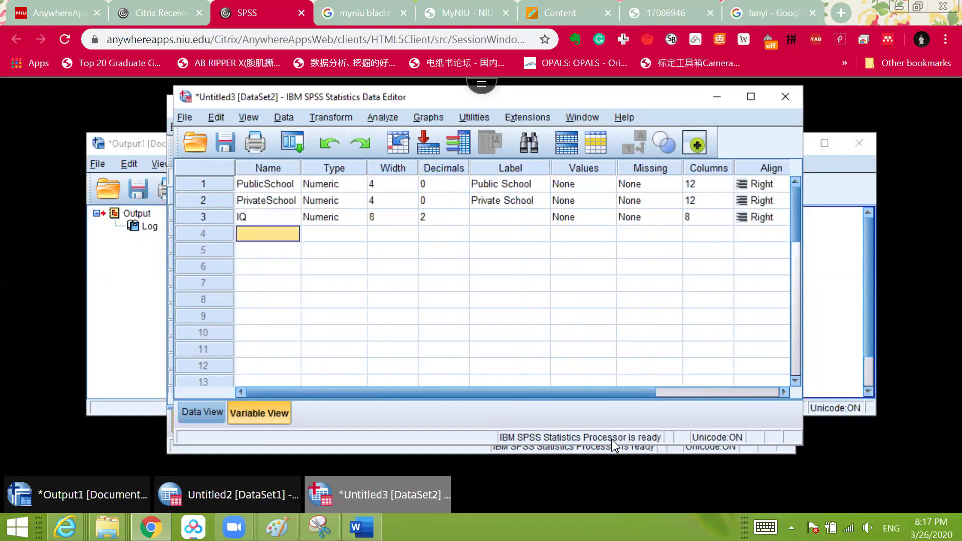
Step: Set the IQ variable's measure to Scale and its label to "Iq"
click(660, 396)
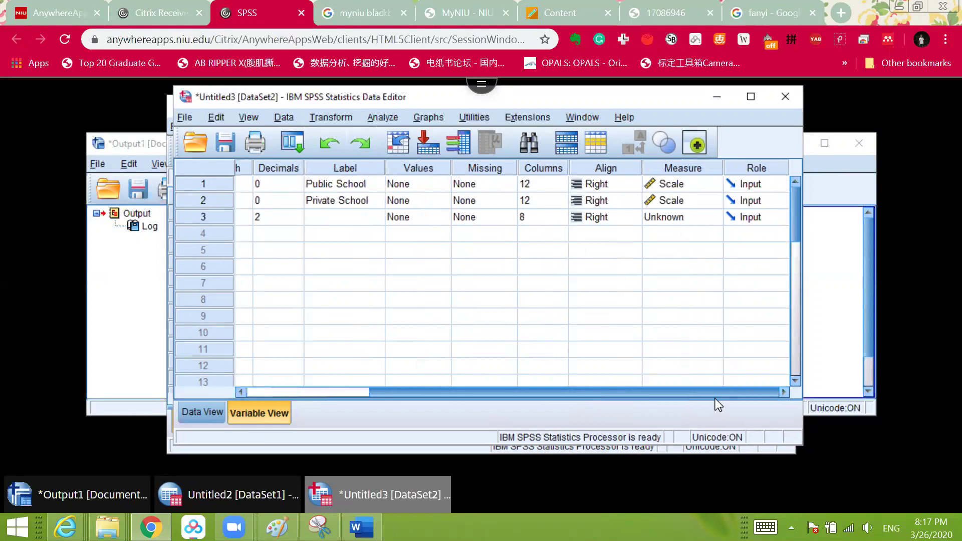
click(715, 220)
click(694, 233)
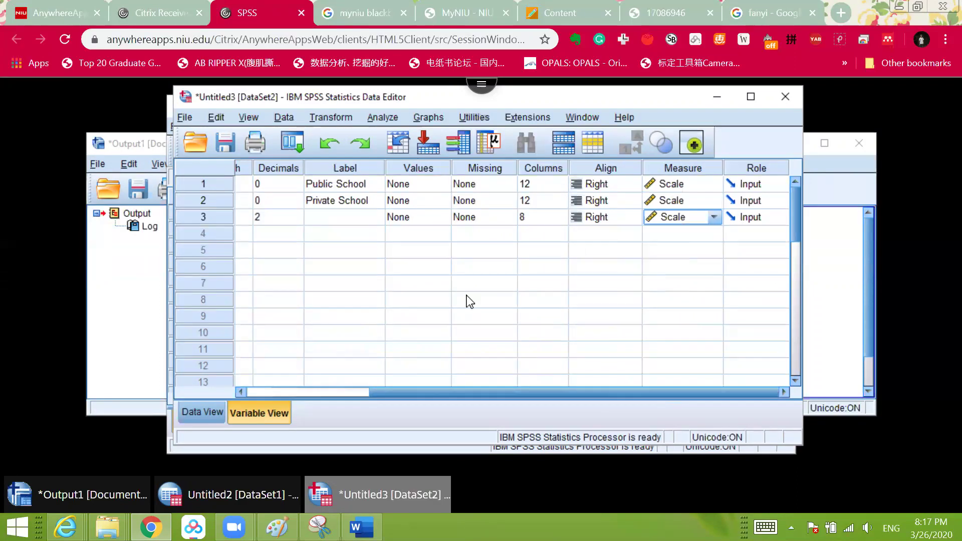
click(346, 216)
click(346, 214)
text(Iq)
key(Return)
Step: Copy all 20 PublicSchool scores into the IQ column starting at row 1, and check the pasted values
click(202, 413)
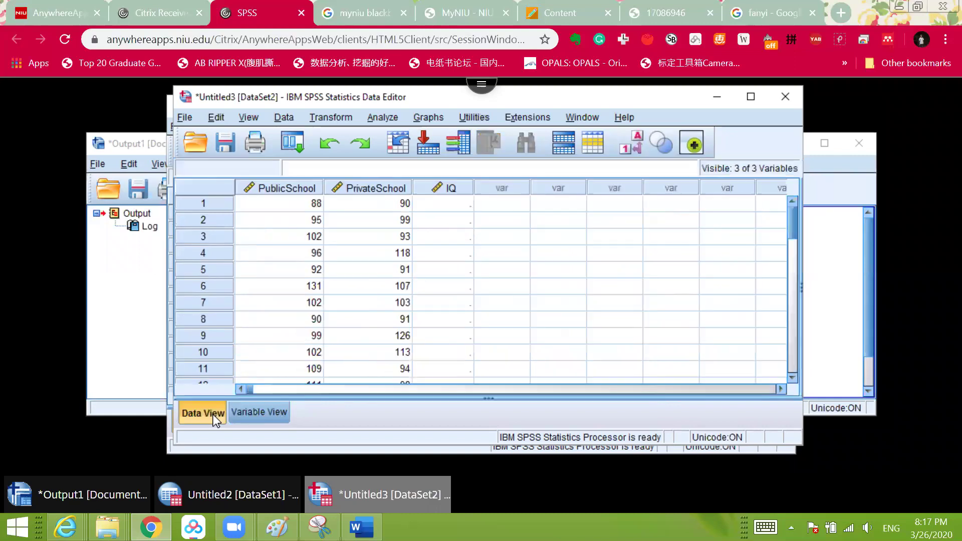
drag(297, 218, 281, 296)
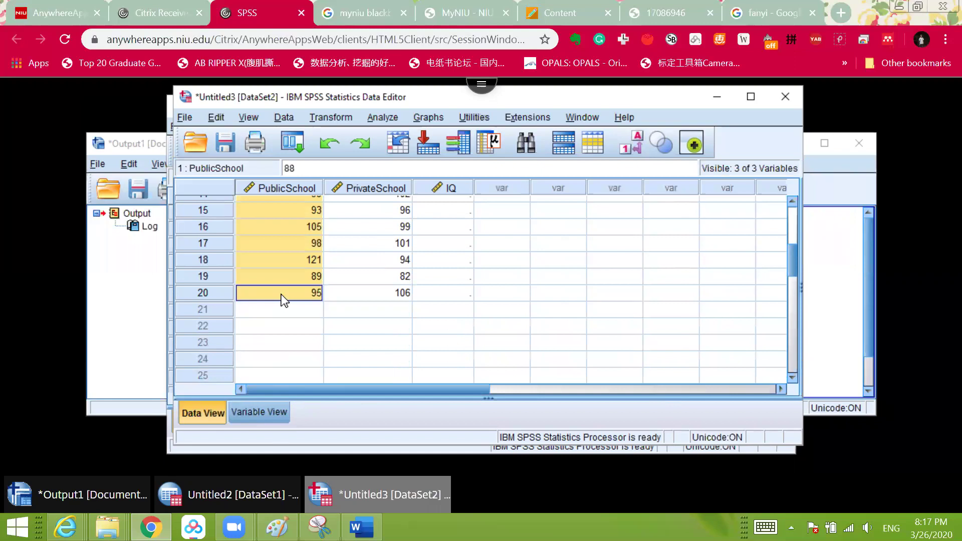
scroll(386, 298, up, 5)
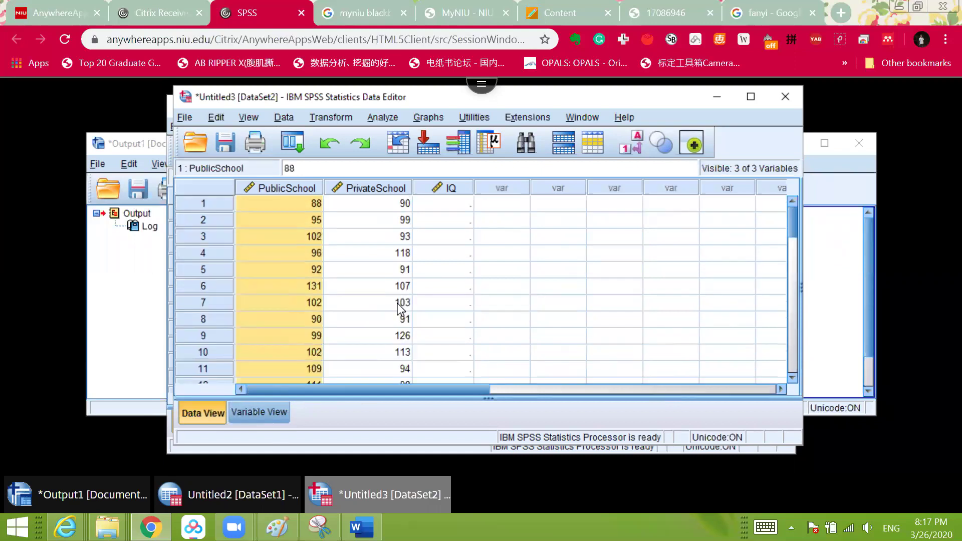
click(455, 208)
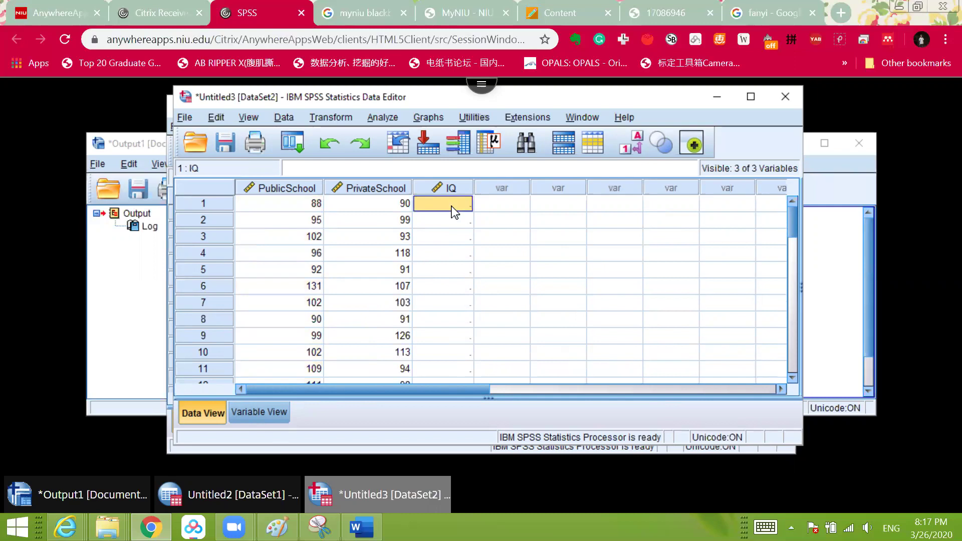
key(ctrl+v)
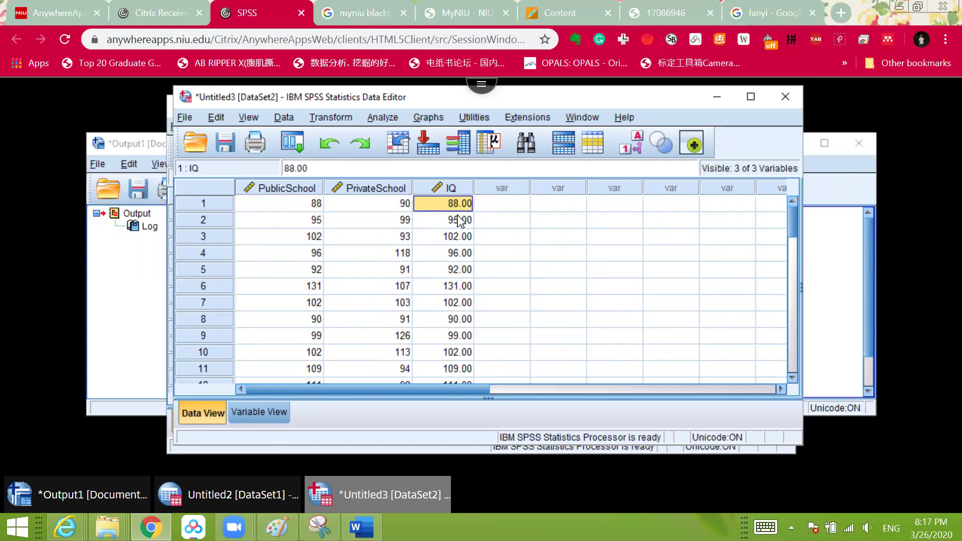
scroll(476, 290, down, 5)
scroll(493, 240, up, 5)
Step: Define a fourth variable named "Type" with the label "Type" in the school dataset
double_click(501, 188)
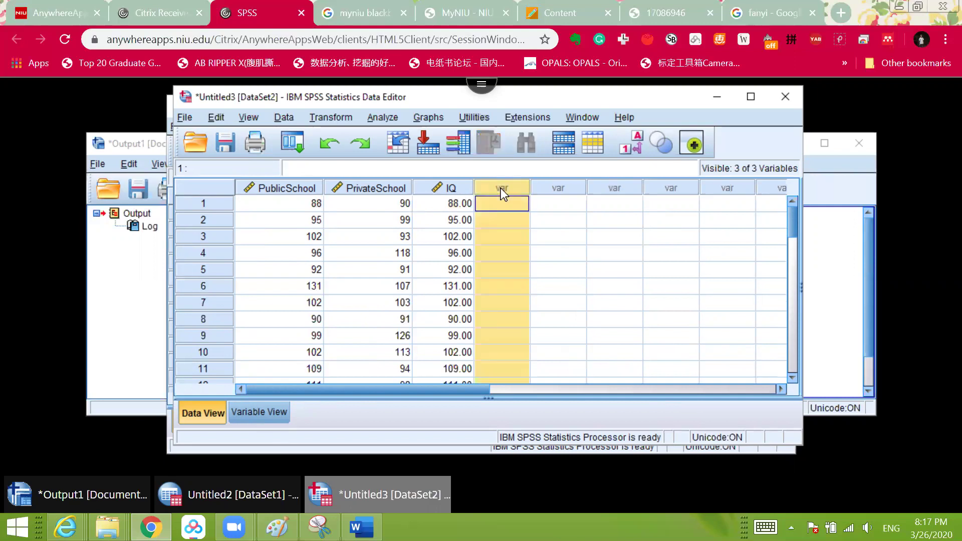
click(287, 183)
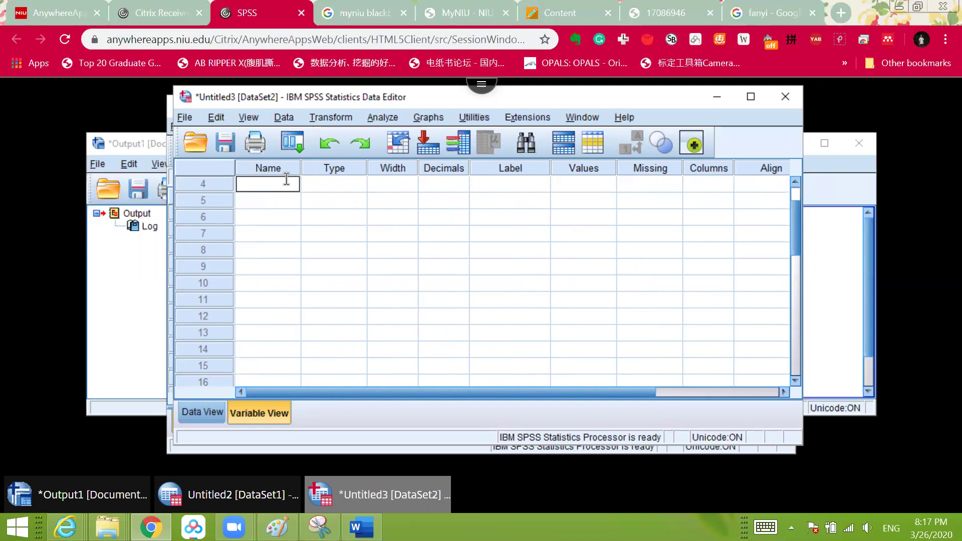
text(Type)
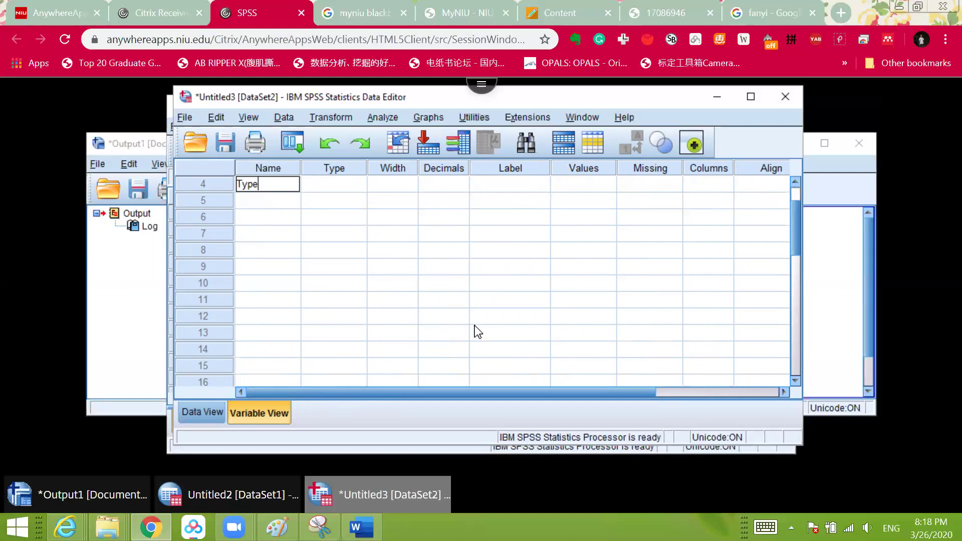
click(495, 184)
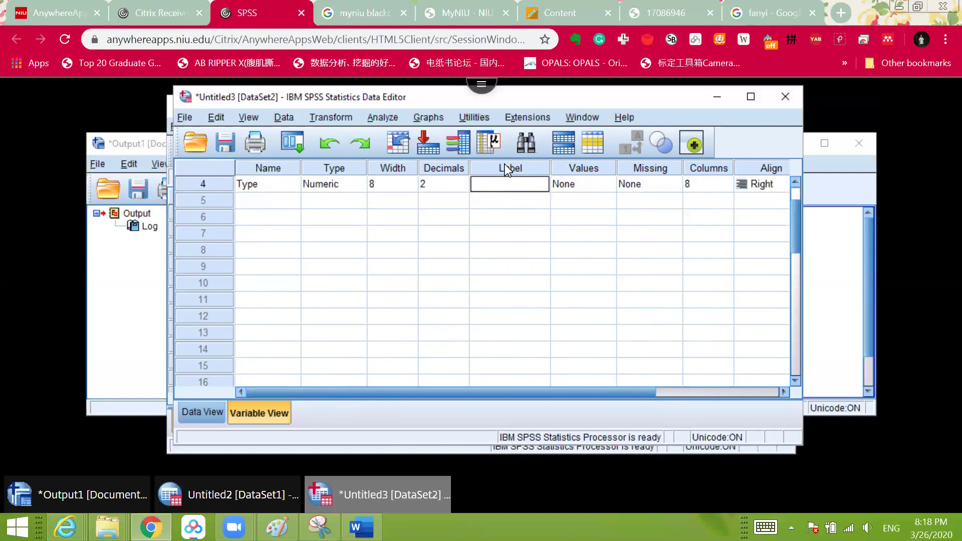
text(Type)
Step: Set the Type variable's measure to Nominal
drag(572, 394, 697, 398)
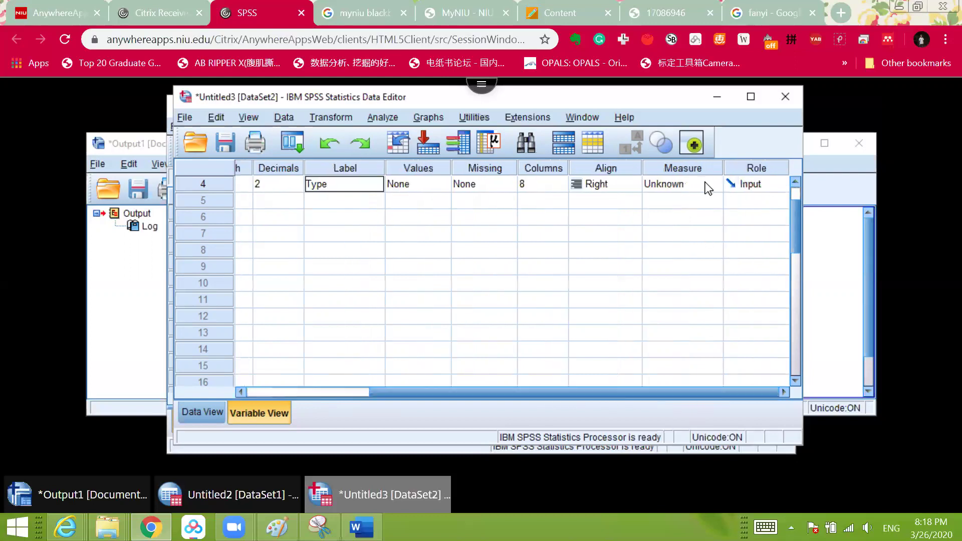
drag(707, 181, 709, 185)
click(707, 212)
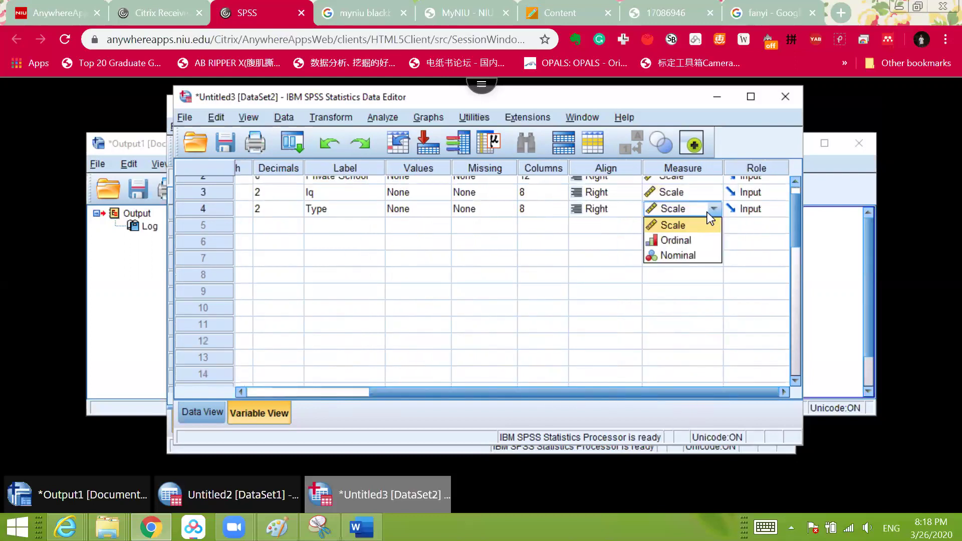
click(688, 257)
drag(403, 394, 251, 384)
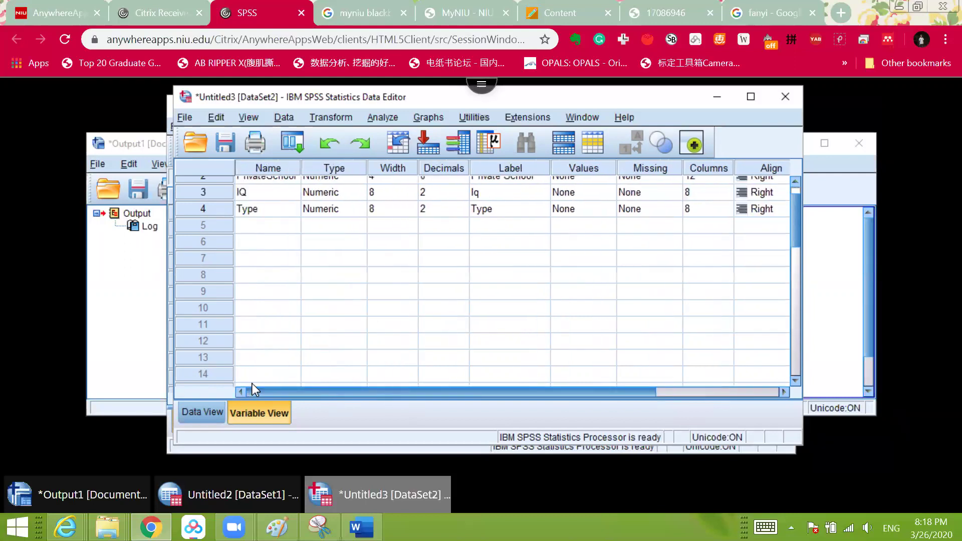
Step: Code the public-school cases as 1 in the Type column for rows 1 to 20
click(203, 413)
click(495, 205)
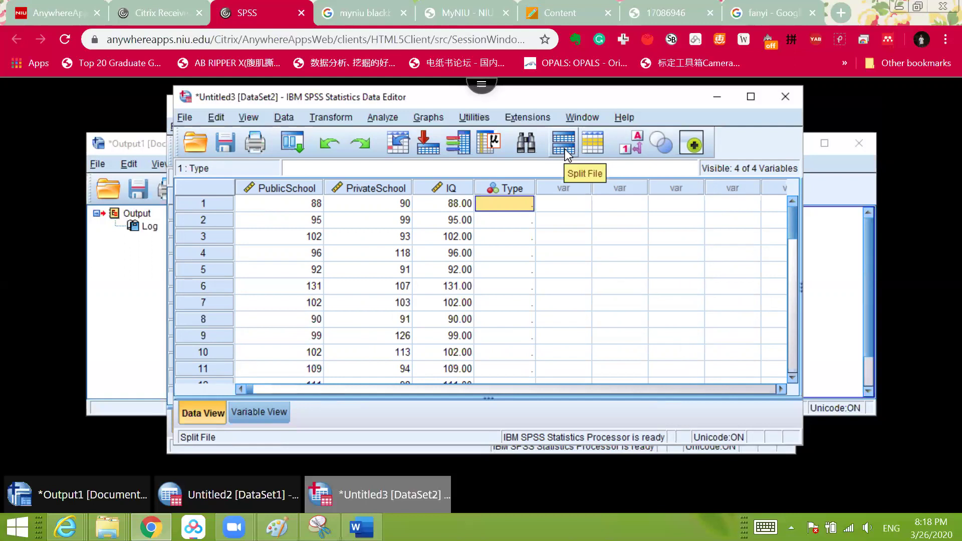
text(1)
key(Return)
text(11)
key(Return)
text(1)
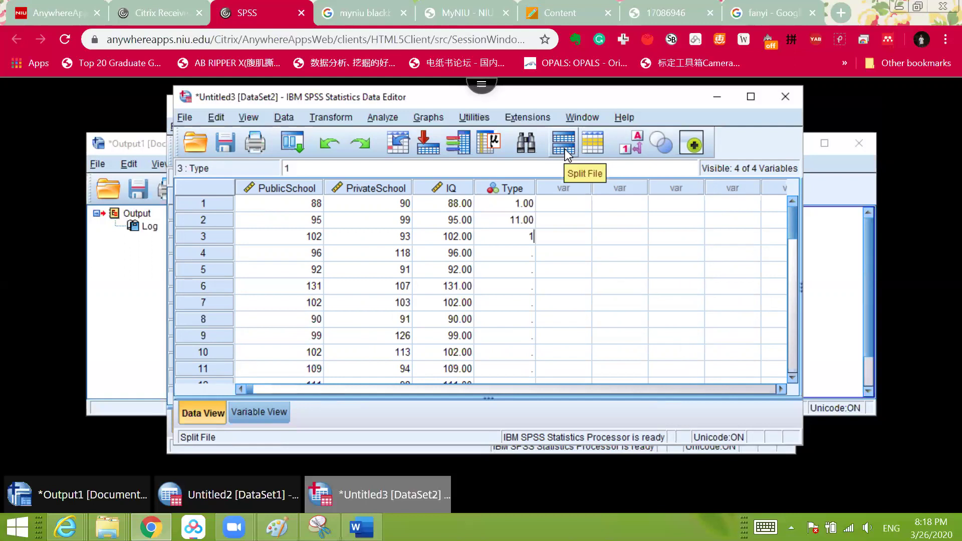
key(Return)
text(1)
key(Return)
click(515, 222)
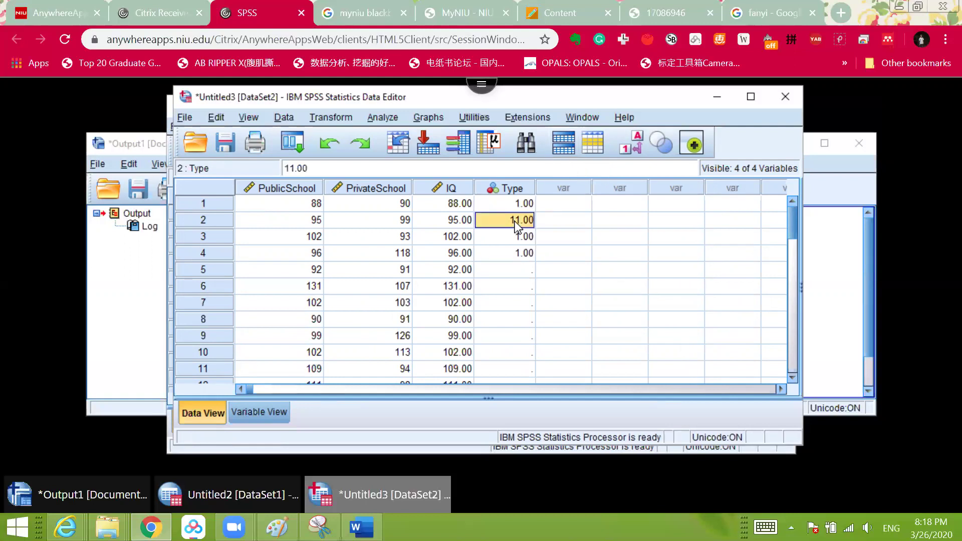
text(1)
key(Return)
click(524, 277)
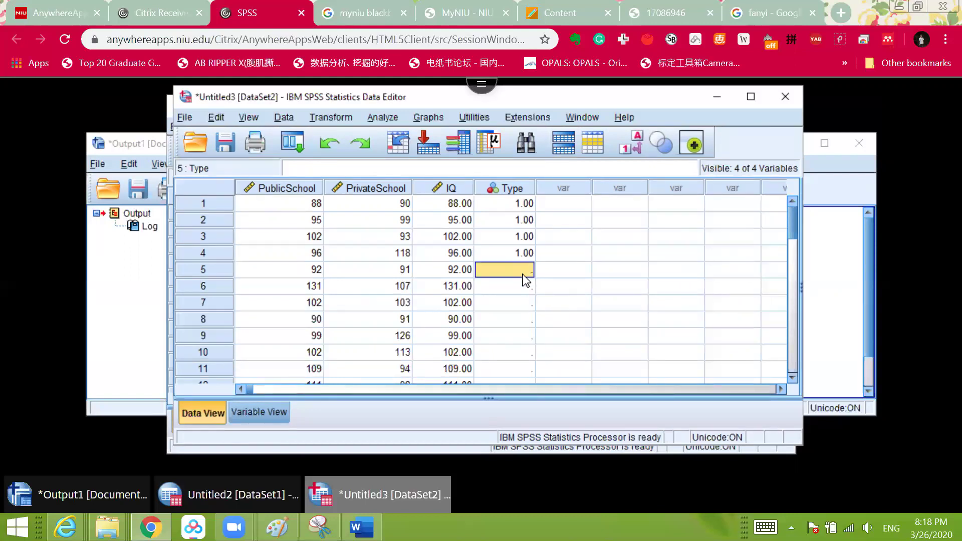
text(1)
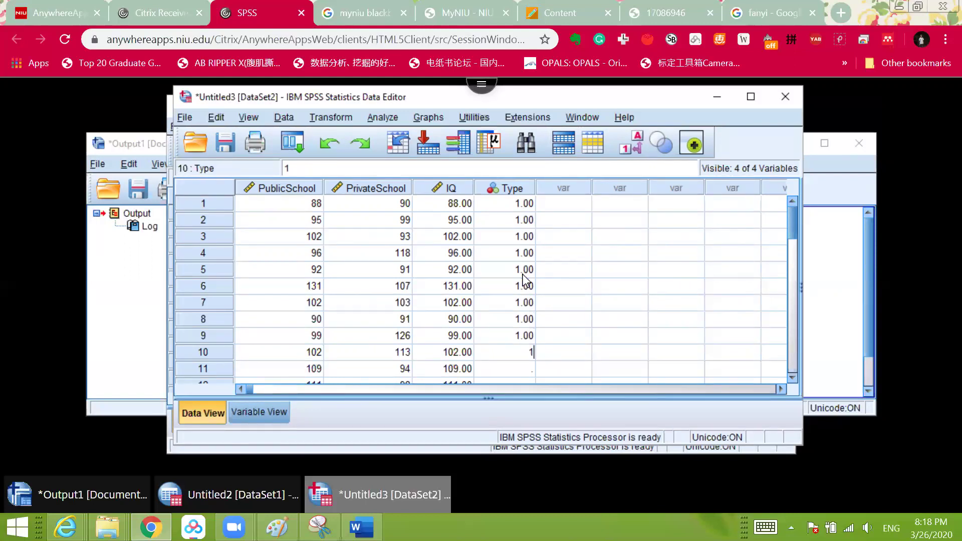
text( 1 1 1 1 1 1 1)
key(Return)
scroll(586, 340, down, 4)
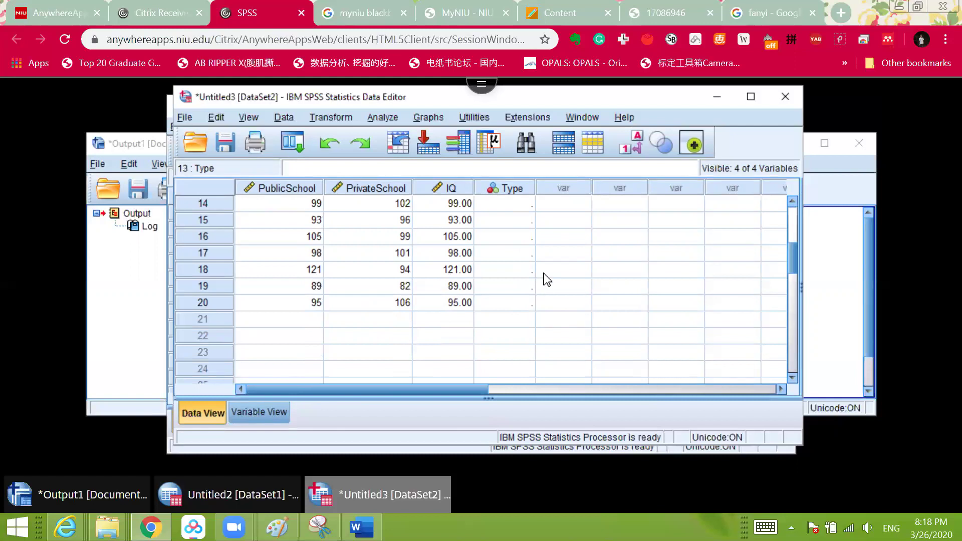
scroll(546, 279, up, 2)
text(1)
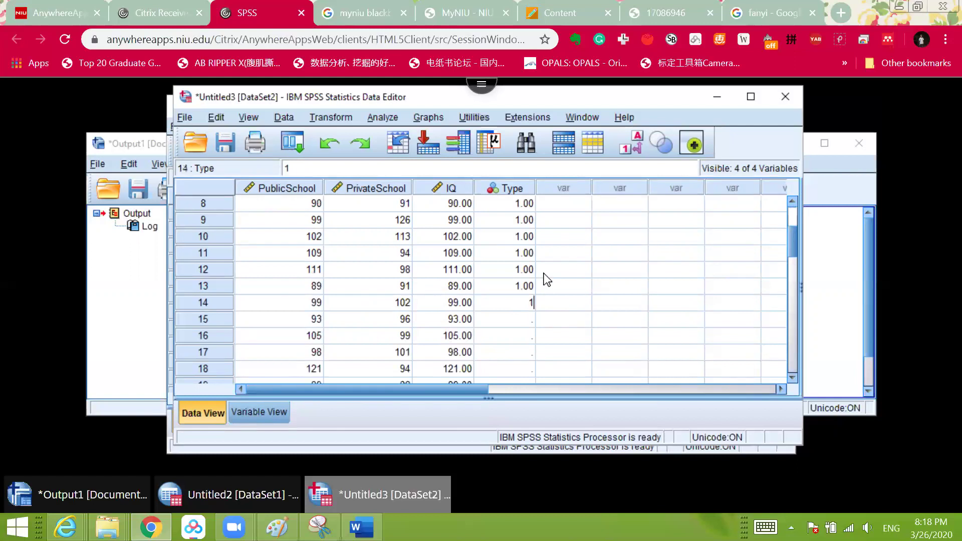
text( 1 1 1 1 1)
key(Return)
text(1)
key(Return)
scroll(550, 297, down, 2)
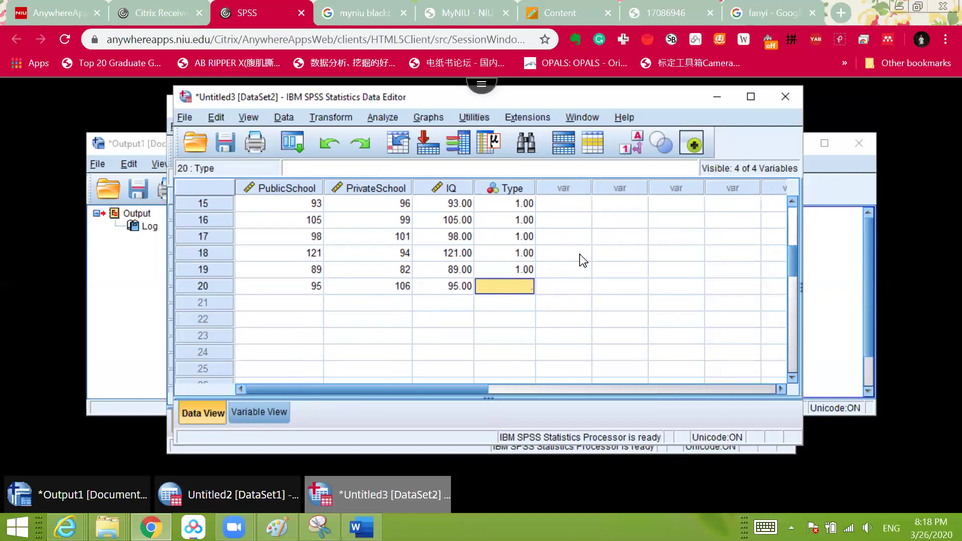
text(1)
key(Return)
Step: Copy all 20 PrivateSchool scores into the IQ column starting at row 21, and check the pasted values
scroll(501, 295, up, 5)
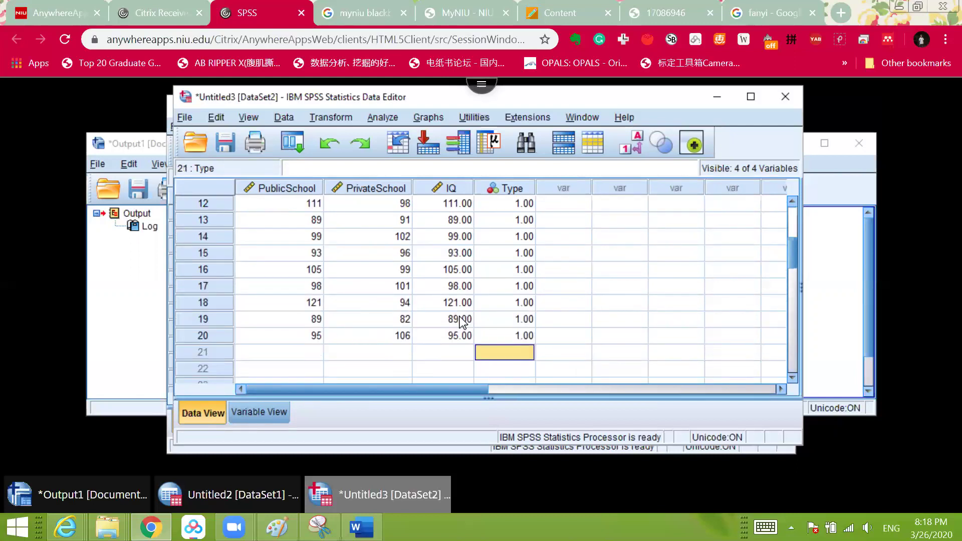
click(383, 206)
scroll(389, 300, down, 4)
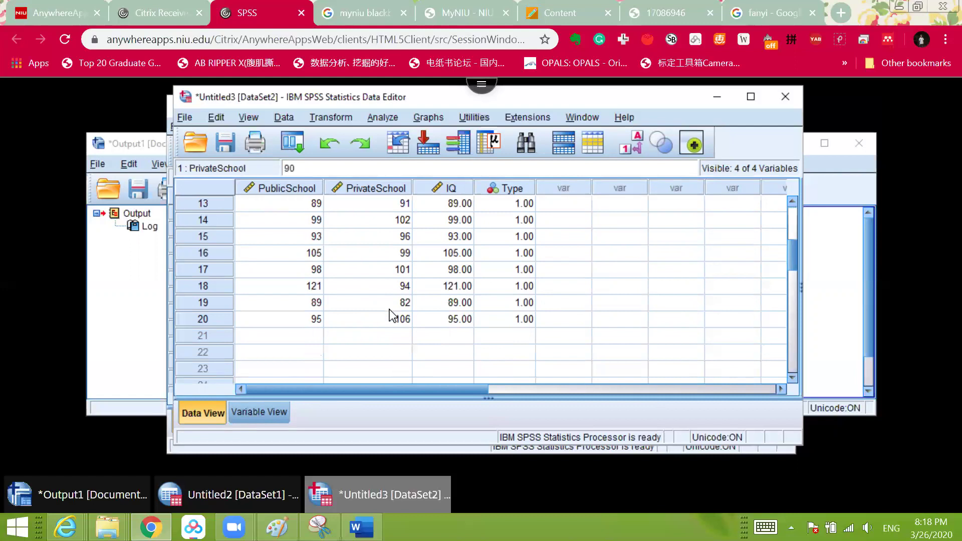
shift+click(391, 320)
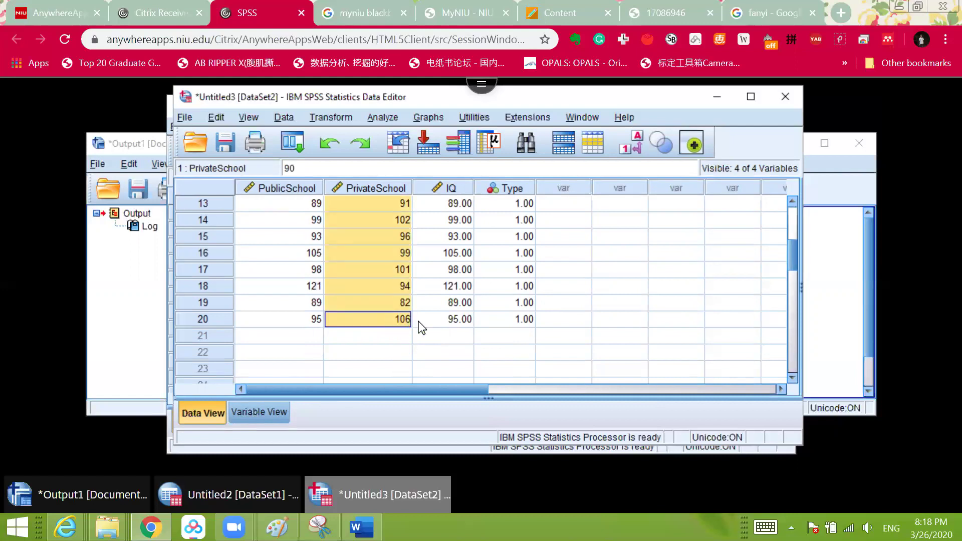
click(441, 336)
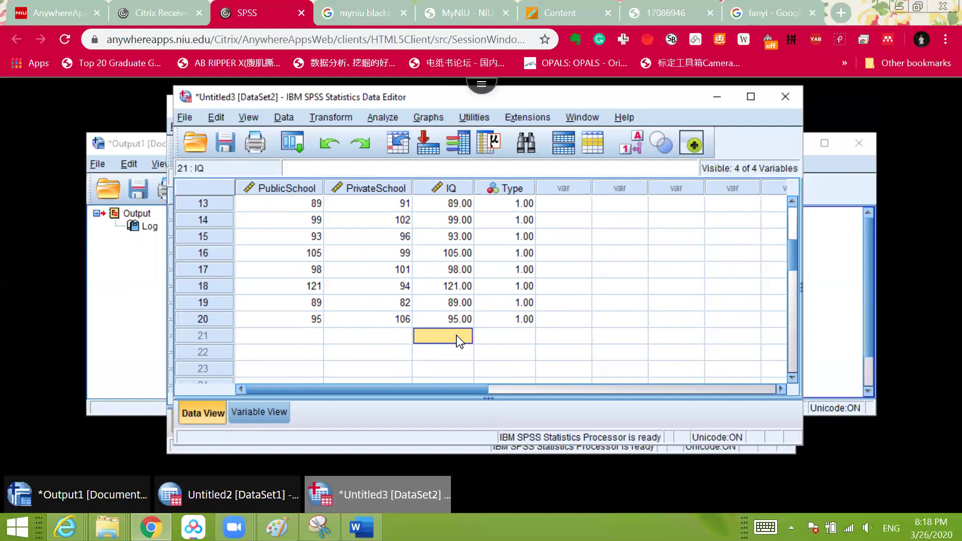
key(ctrl+v)
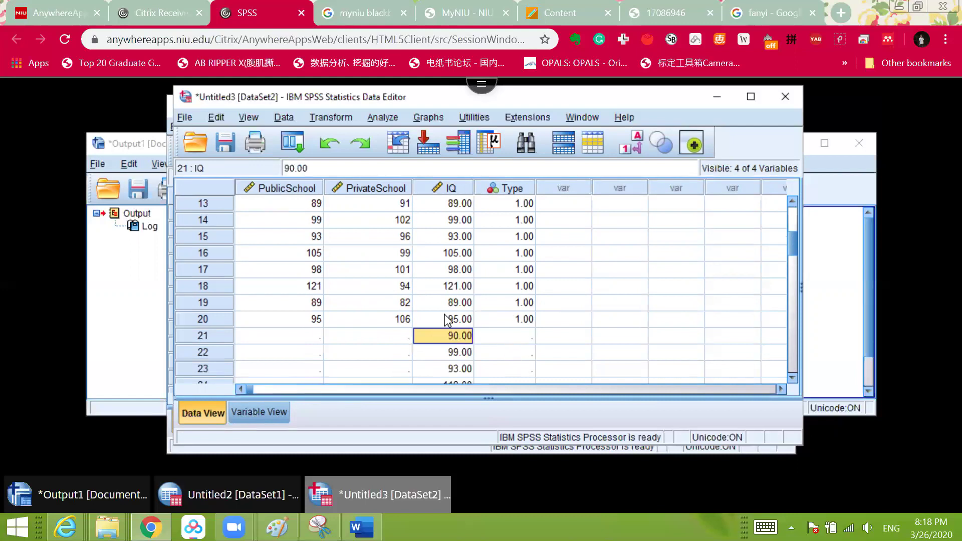
scroll(426, 271, up, 4)
scroll(426, 271, down, 10)
scroll(494, 306, up, 3)
scroll(501, 299, up, 1)
Step: Code the private-school cases as 2 in the Type column for rows 21 to 40
click(516, 240)
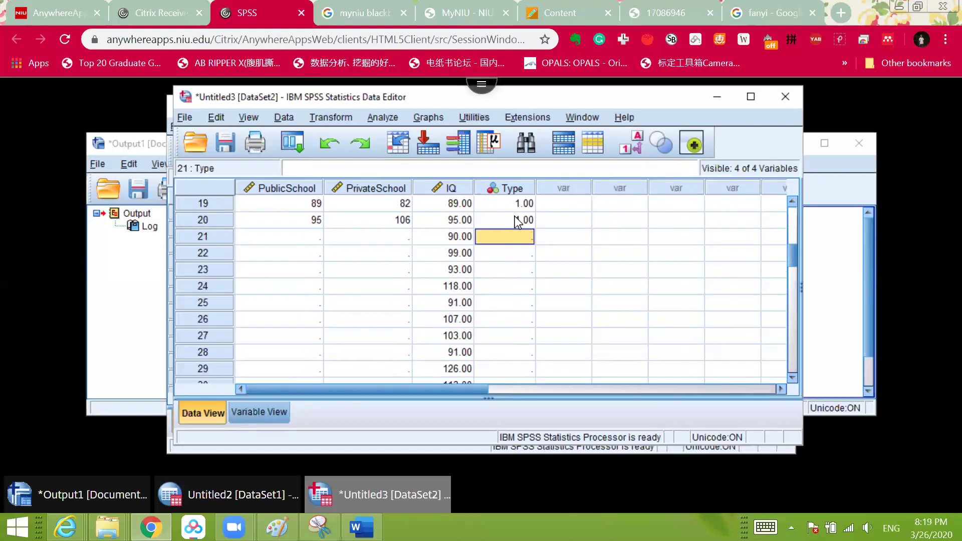
text(2)
key(Return)
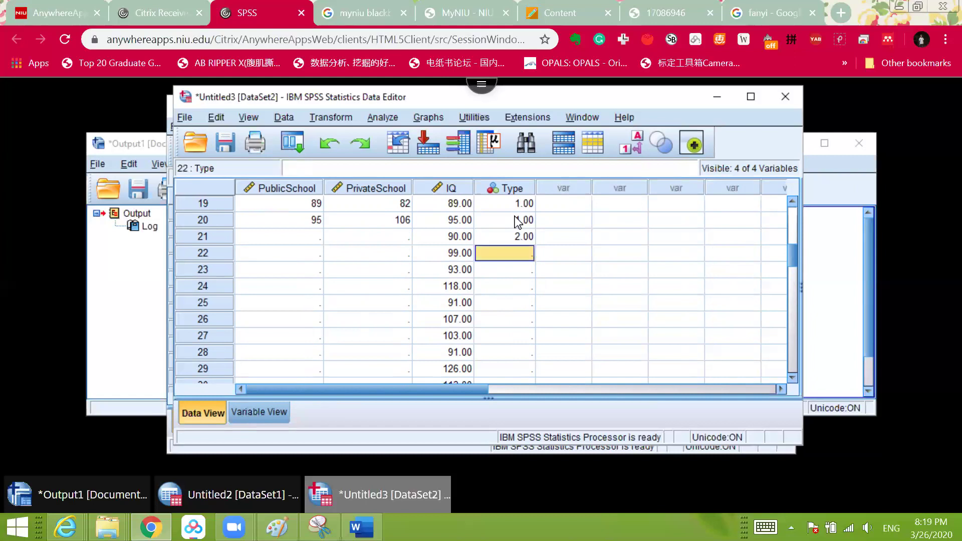
text(2)
key(Return)
text(2)
key(Return)
text(2 2 2 2 2)
key(Return)
text(2)
key(Return)
text(2)
key(Return)
scroll(576, 310, down, 4)
scroll(521, 275, up, 1)
text(2 2 2 2 2 2)
key(Return)
text(2)
key(Return)
text(2)
key(Return)
text(2)
key(Return)
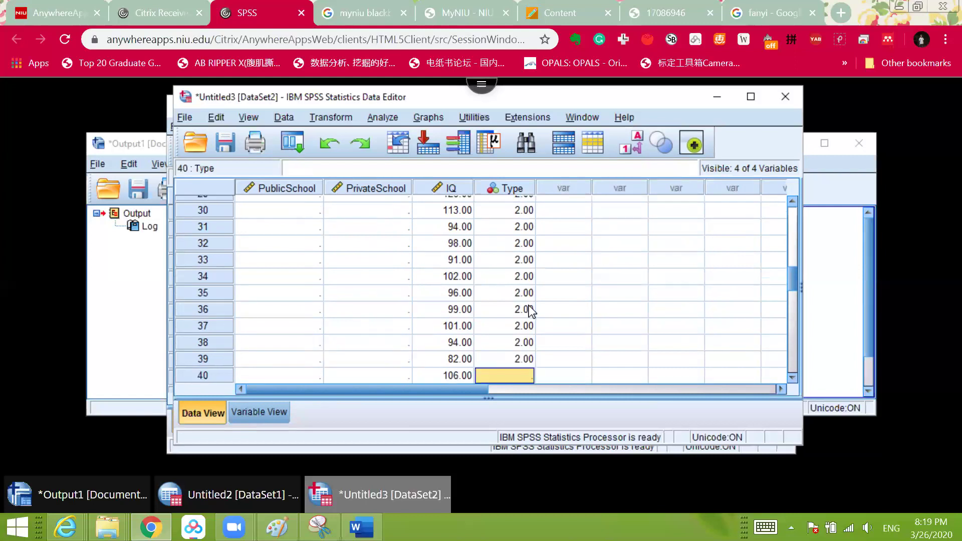
scroll(528, 305, down, 1)
text(2)
key(Return)
Step: Set up an Independent-Samples T Test with Iq as the test variable and Type as the grouping variable
scroll(576, 300, up, 7)
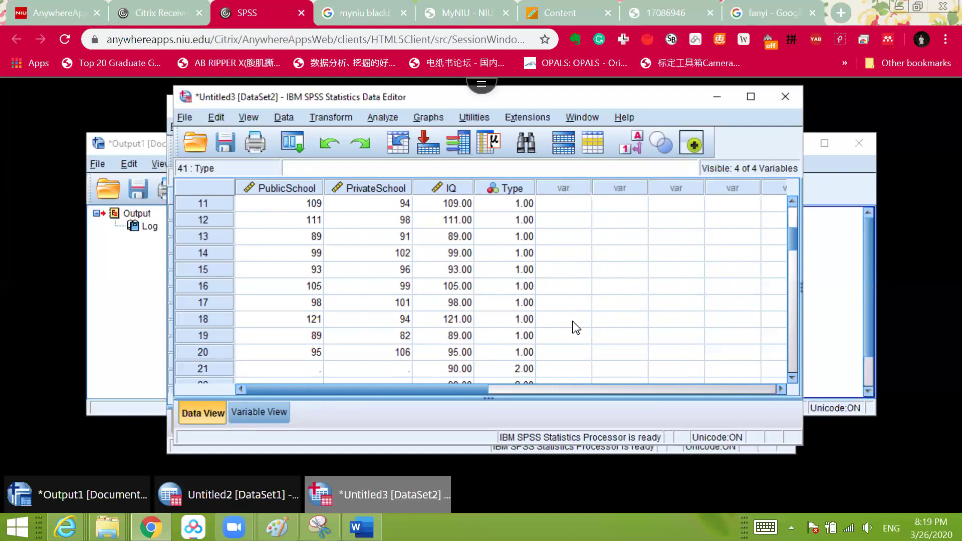
scroll(576, 328, up, 3)
click(383, 118)
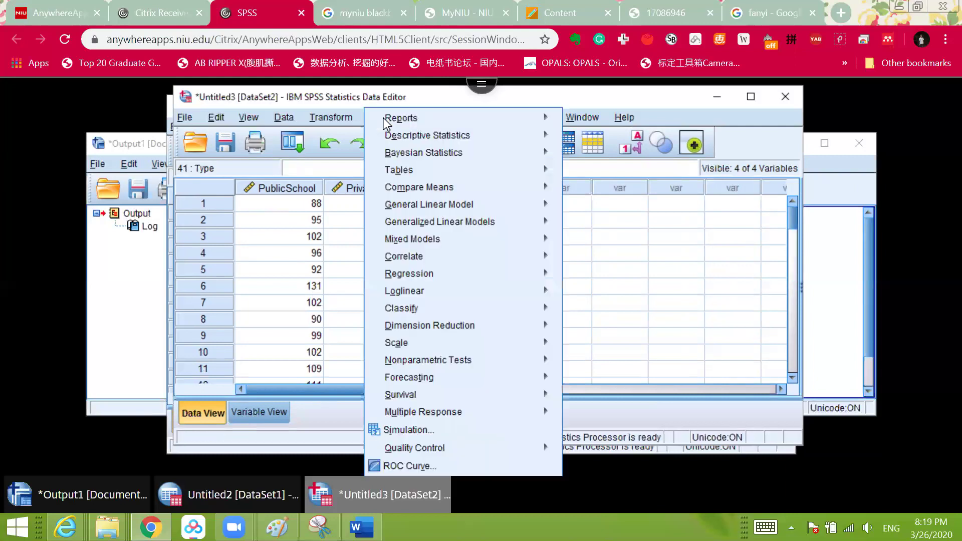
mouse_move(431, 191)
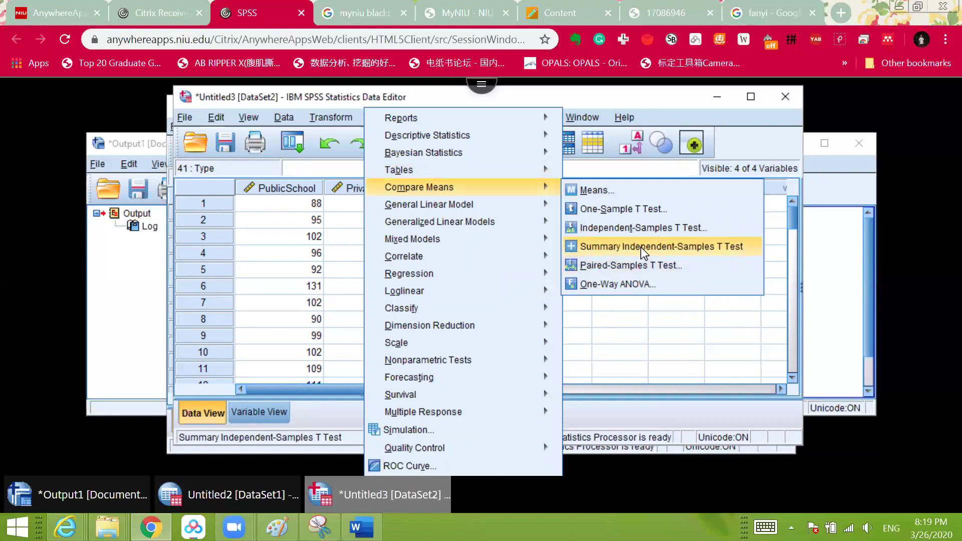
click(665, 227)
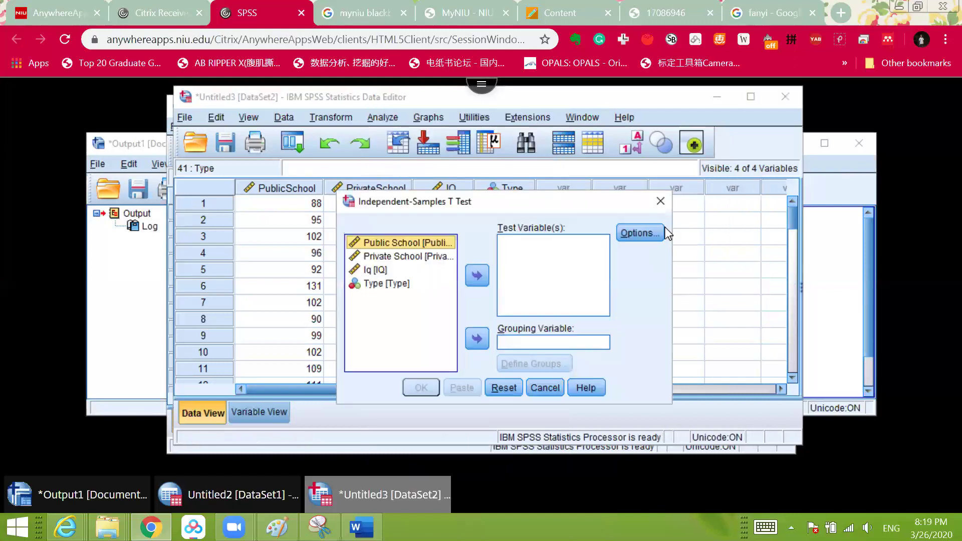
click(371, 270)
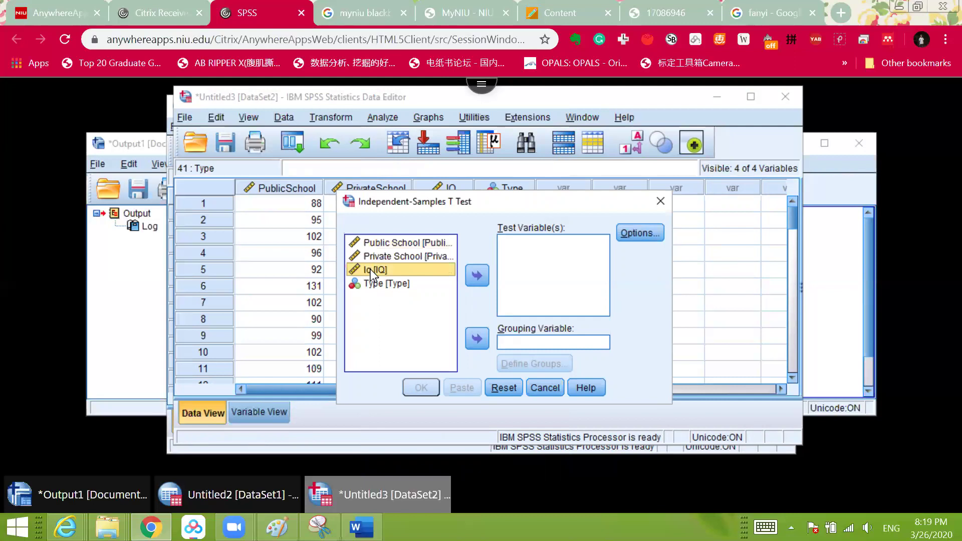
click(477, 275)
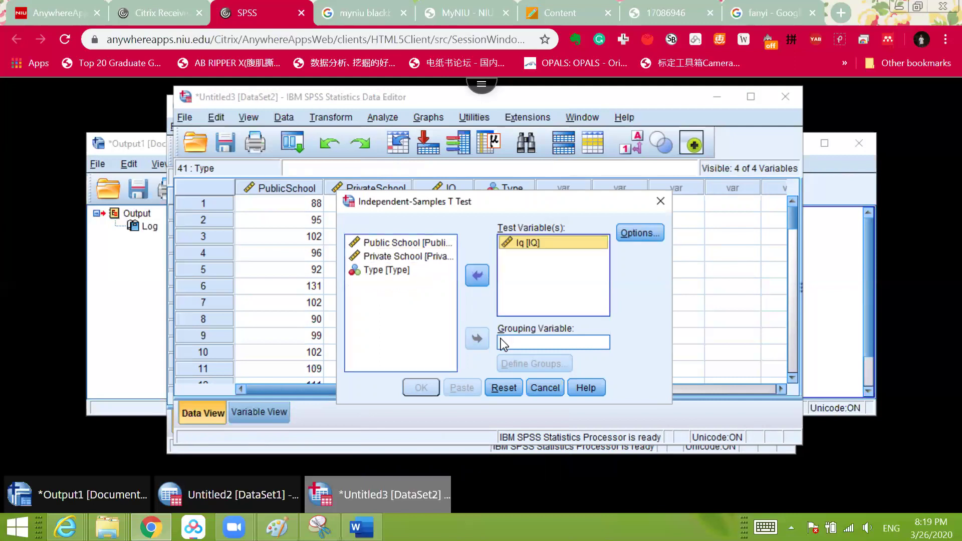
click(399, 274)
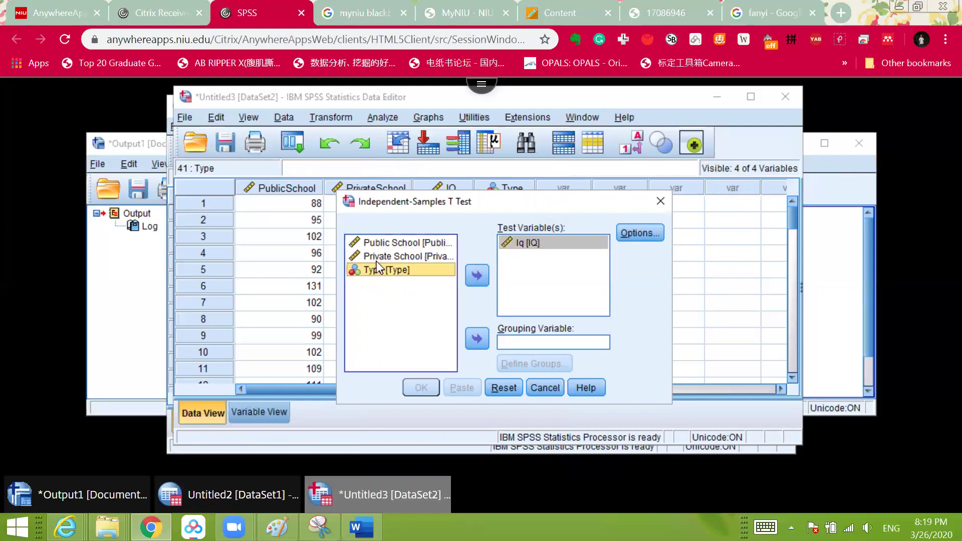
click(477, 339)
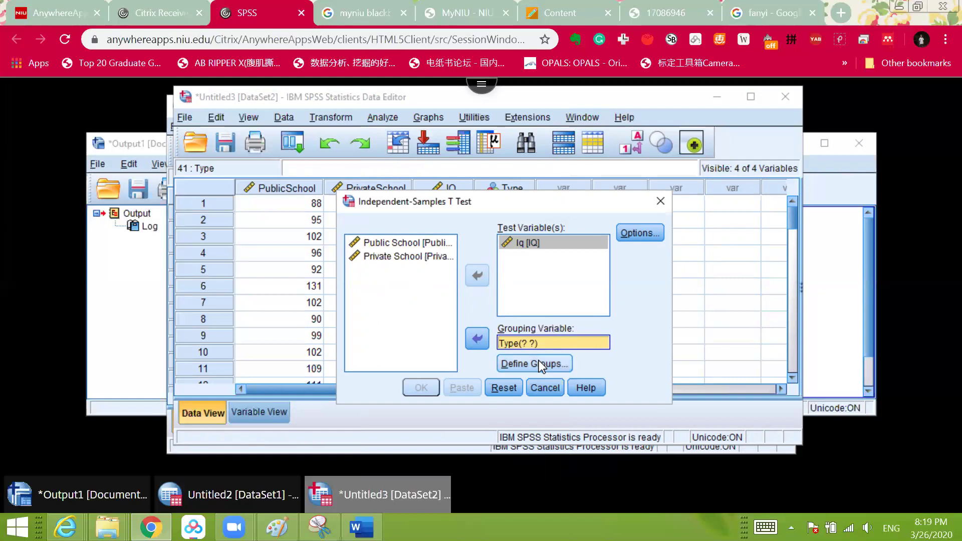
Step: Define the t-test's groups by specified values, with Group 1 as 1 and Group 2 as 2
click(557, 365)
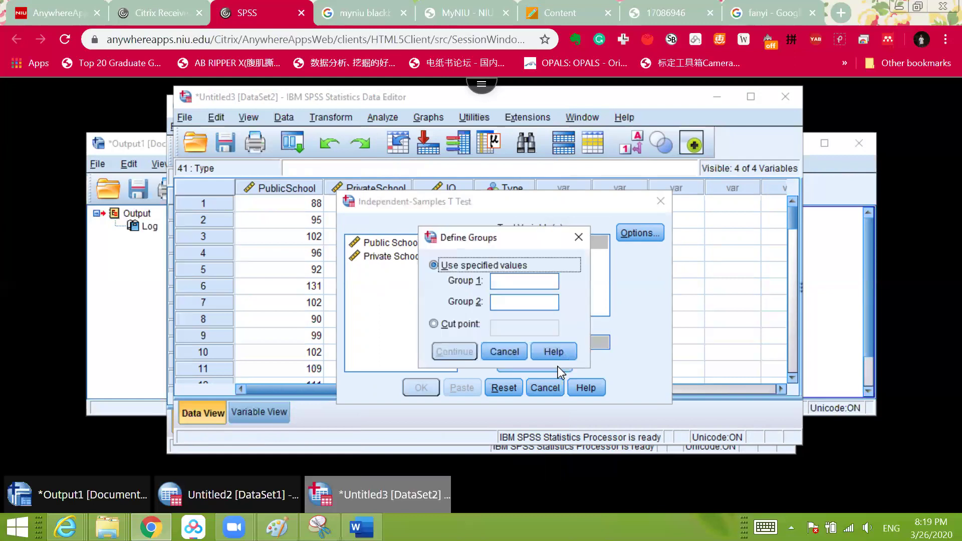
click(519, 282)
text(1)
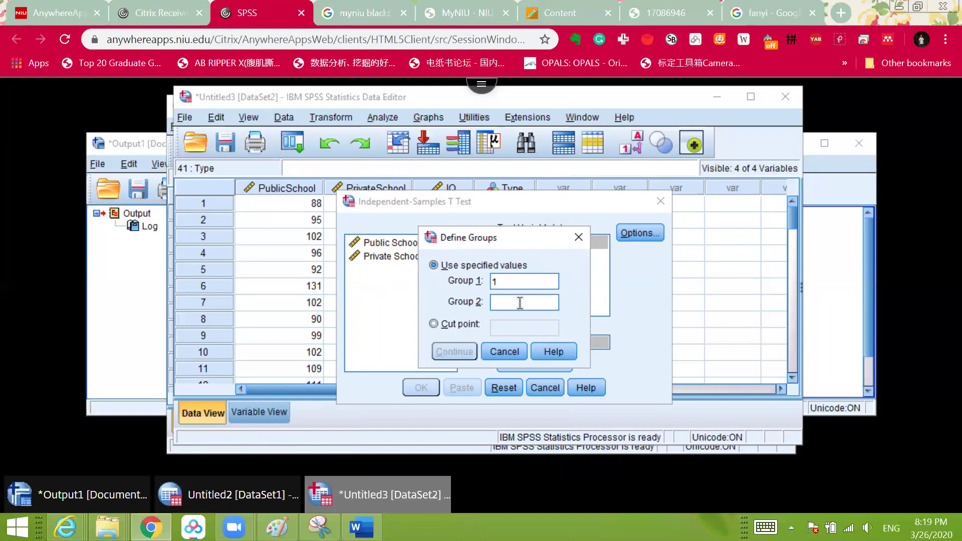
click(520, 303)
text(2)
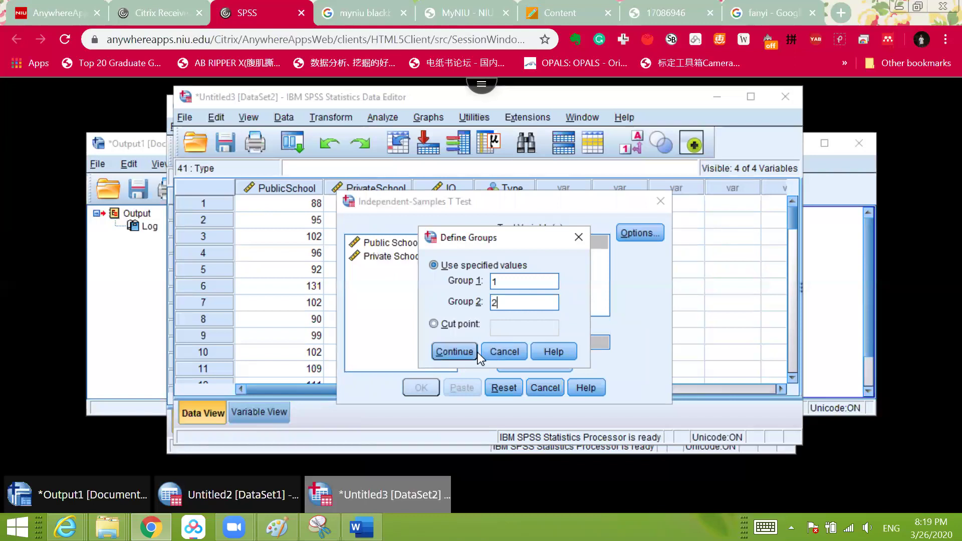
click(465, 349)
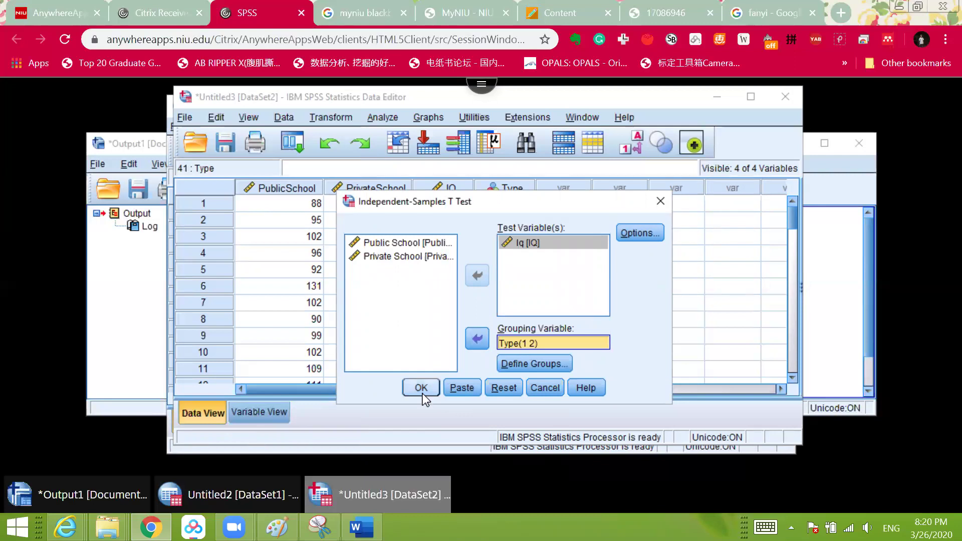
Step: Run the t-test and select the Independent Samples Test table in the maximized output window
click(421, 388)
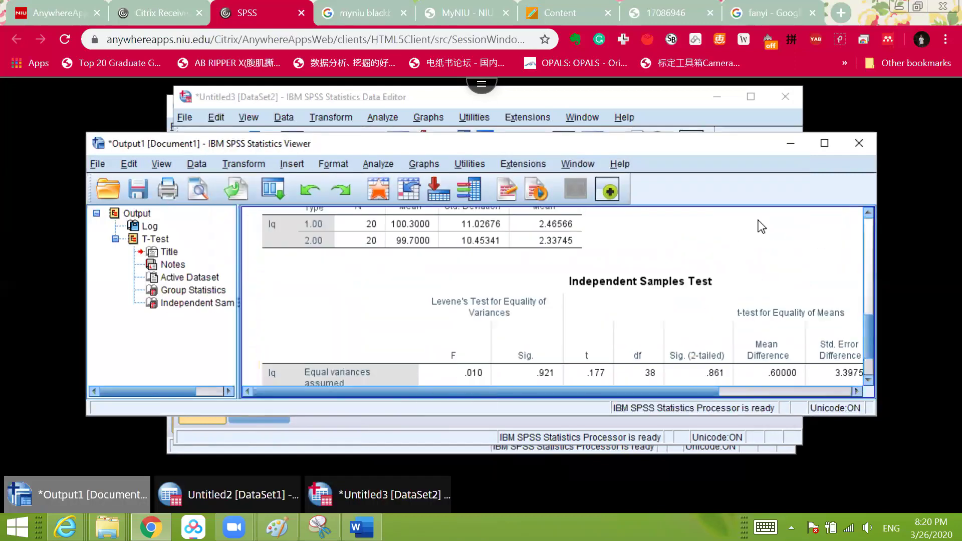
click(824, 143)
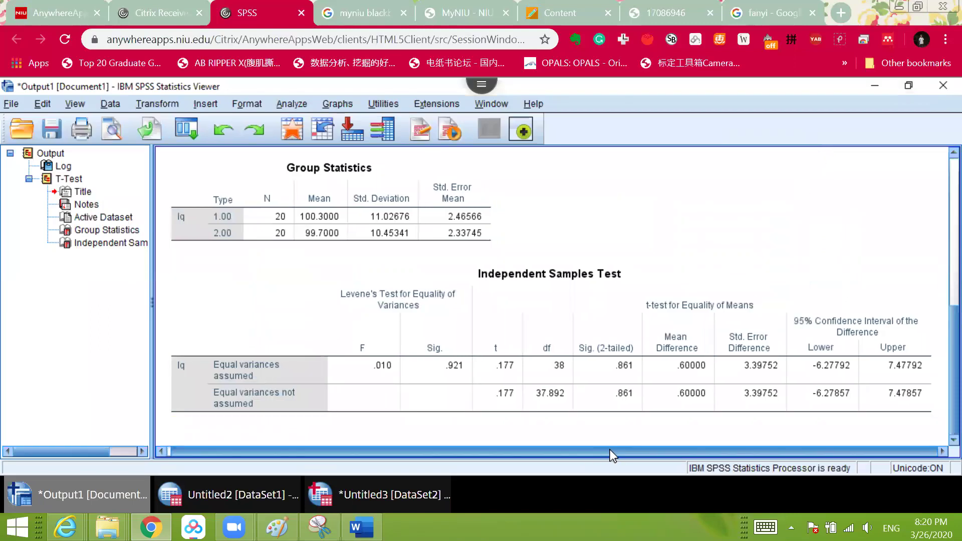
click(312, 311)
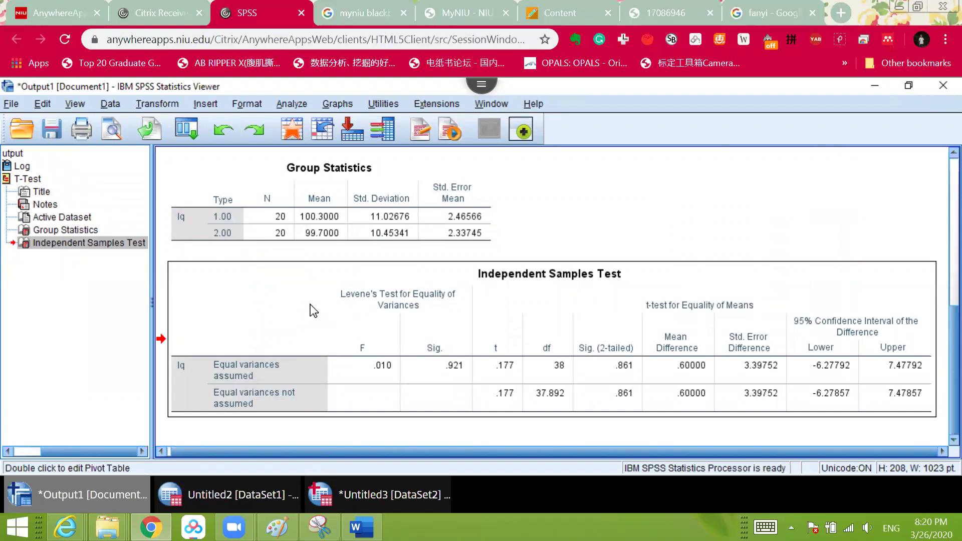
Step: Examine the Group Statistics and Independent Samples Test tables, especially Levene's F and Sig. in the equal-variances-assumed row
click(579, 345)
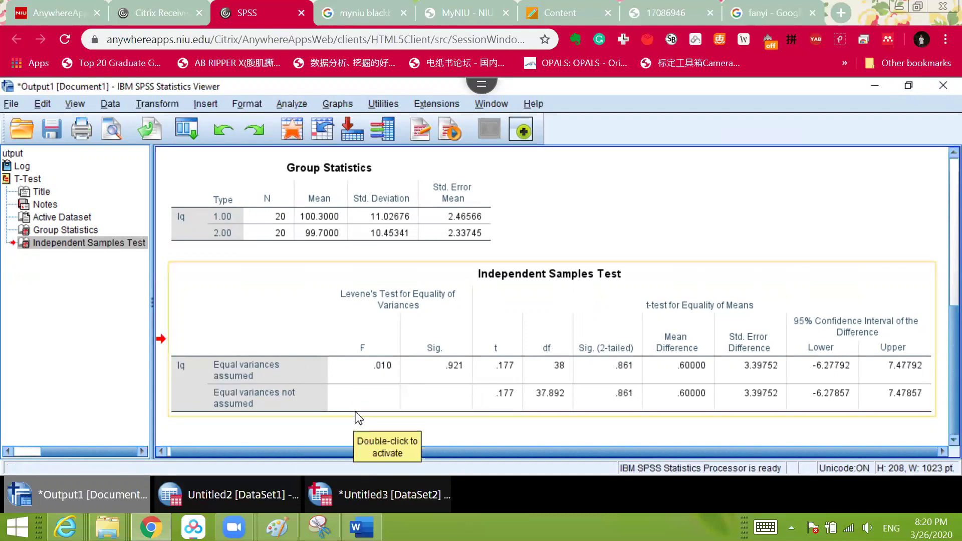
click(383, 377)
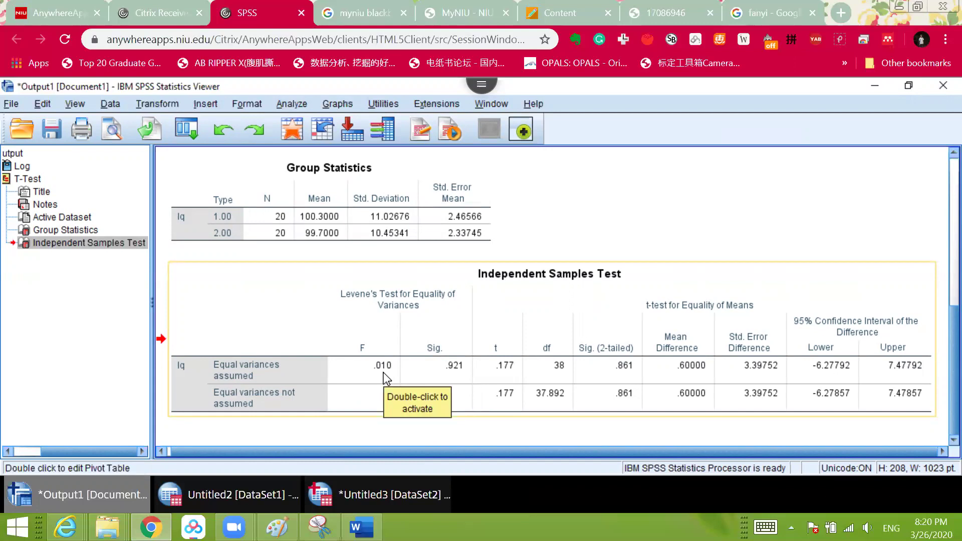
scroll(383, 372, up, 3)
scroll(501, 366, down, 1)
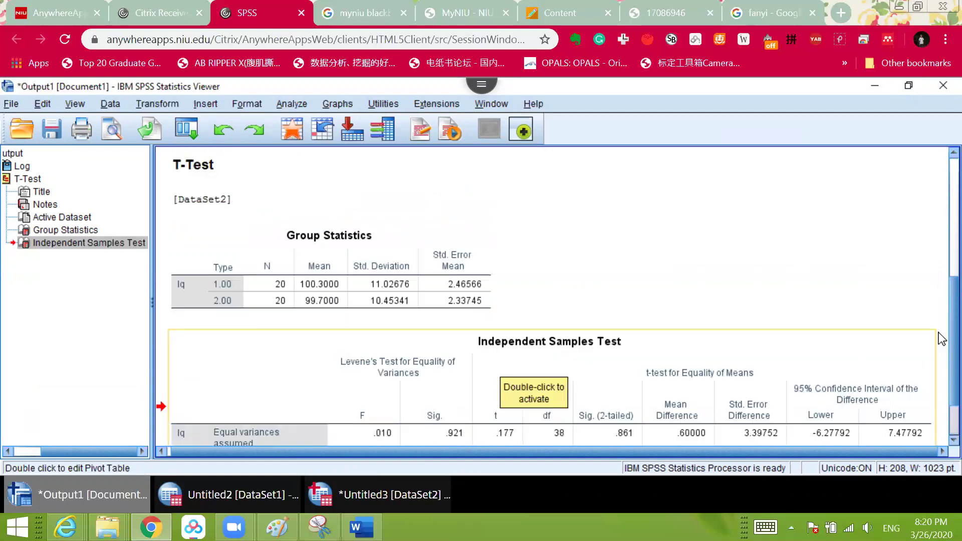
scroll(941, 330, down, 2)
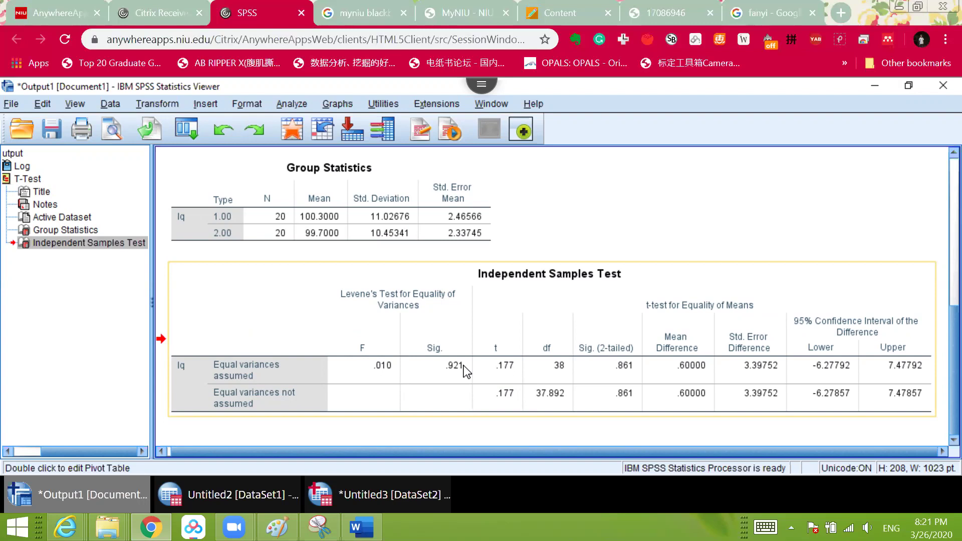
drag(194, 369, 267, 374)
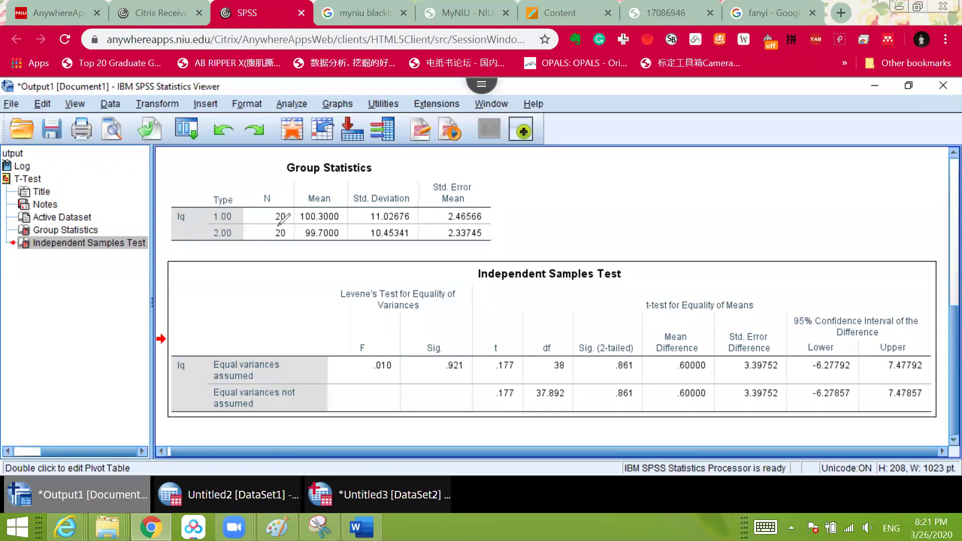
Step: Sketch a pair of arrowed axes with a right-skewed F-distribution curve in blue over the output
mouse_move(239, 234)
mouse_down()
mouse_move(644, 261)
mouse_move(645, 226)
mouse_up()
drag(680, 262, 629, 287)
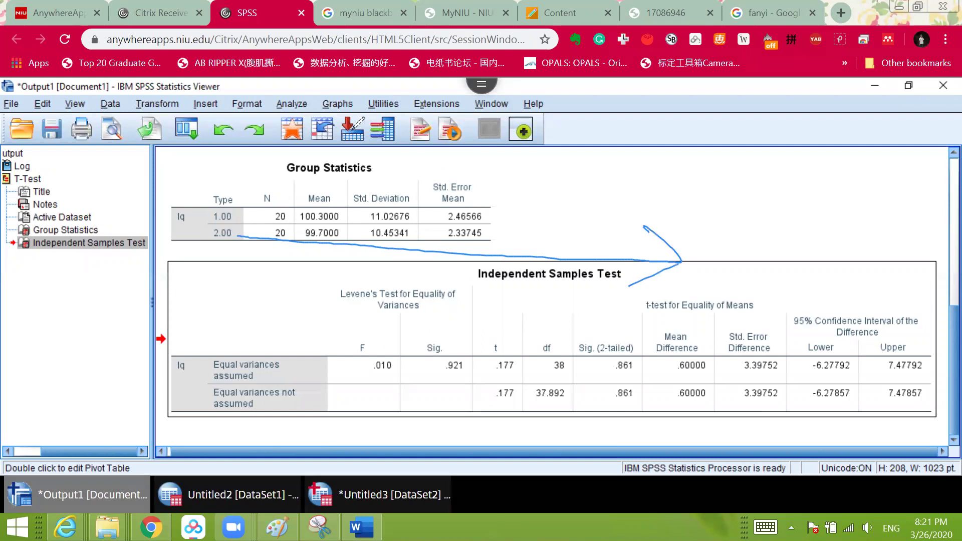
drag(441, 145, 424, 332)
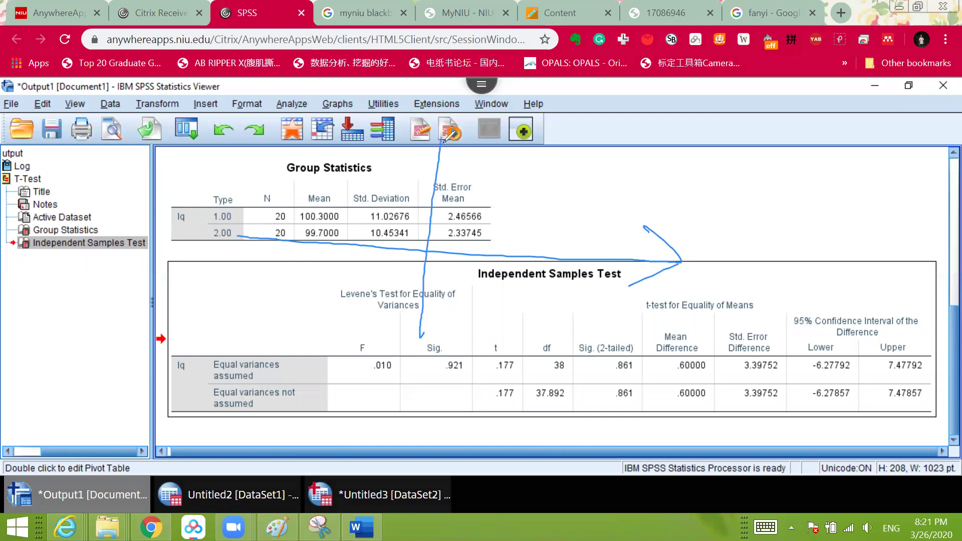
mouse_move(401, 149)
mouse_down()
mouse_move(438, 143)
mouse_move(465, 169)
mouse_up()
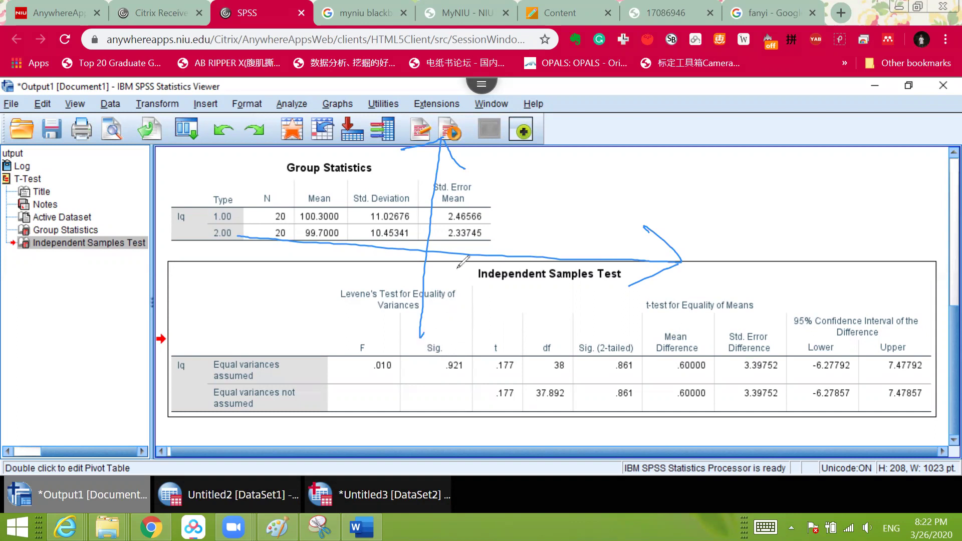
mouse_move(436, 239)
mouse_down()
mouse_move(480, 162)
mouse_move(578, 225)
mouse_move(653, 247)
mouse_move(740, 252)
mouse_up()
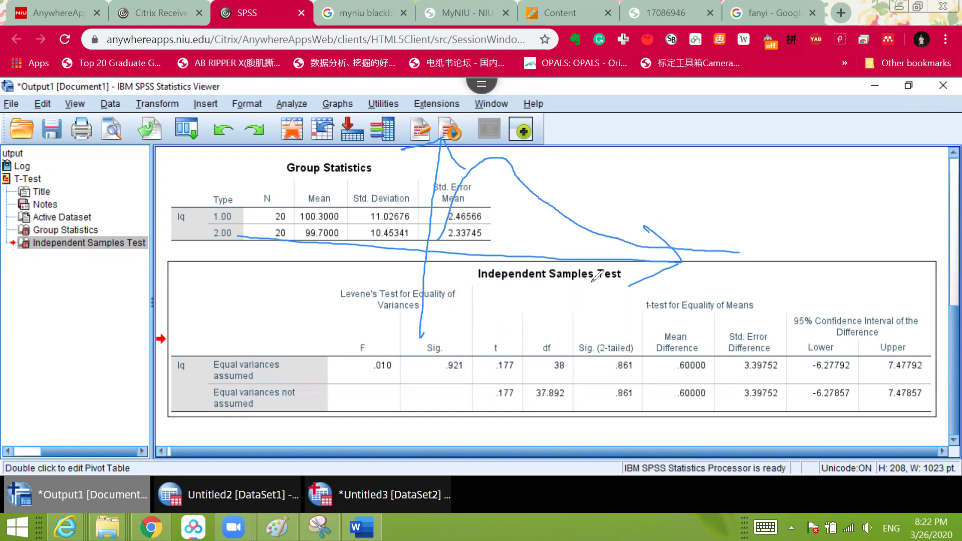
Step: Write α = 0.05 and Fα beside the F curve and mark the critical value Fcr on its tail
mouse_move(687, 122)
mouse_down()
mouse_move(651, 136)
mouse_move(704, 162)
mouse_up()
mouse_move(700, 136)
mouse_down()
mouse_move(742, 134)
mouse_move(785, 161)
mouse_move(774, 151)
mouse_move(816, 154)
mouse_move(842, 139)
mouse_up()
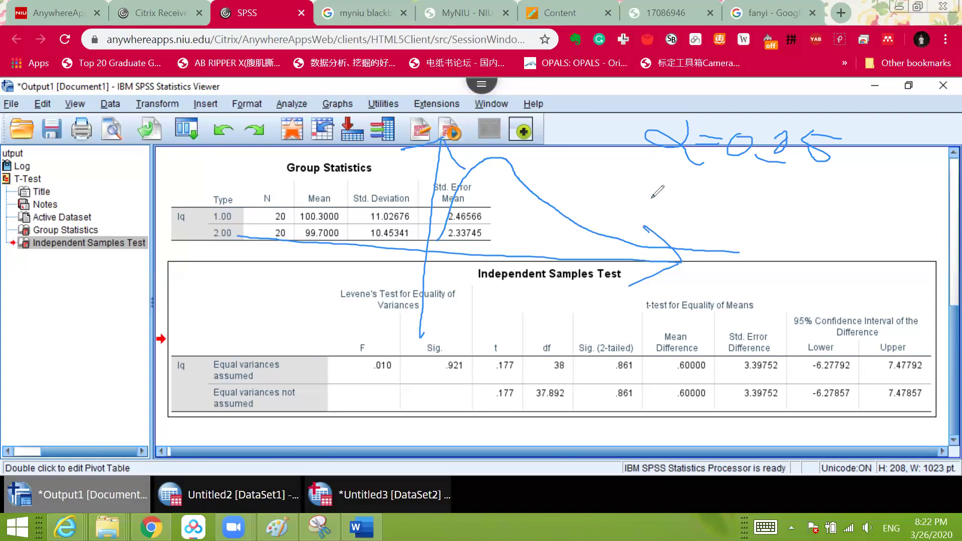
mouse_move(656, 199)
mouse_down()
mouse_move(659, 166)
mouse_move(690, 172)
mouse_move(687, 193)
mouse_move(707, 196)
mouse_up()
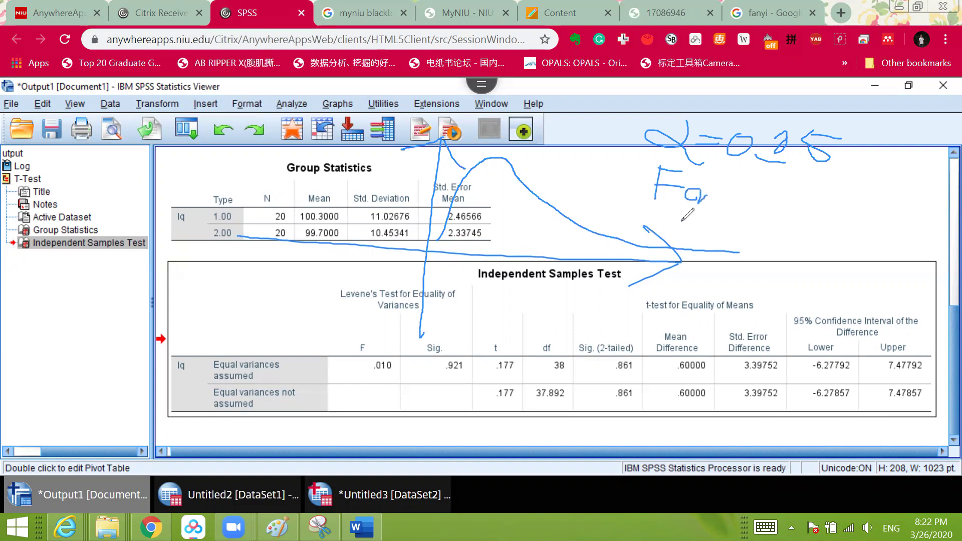
drag(644, 230, 626, 335)
drag(629, 284, 652, 285)
mouse_move(620, 318)
mouse_down()
mouse_move(641, 318)
mouse_move(669, 342)
mouse_move(685, 327)
mouse_up()
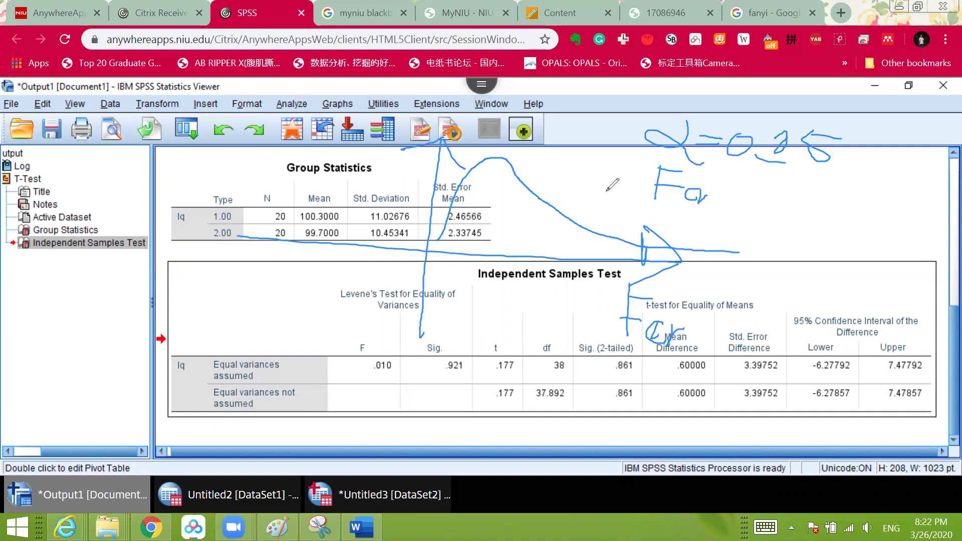
Step: Shade the F curve's tail beyond the critical value in red and label it A = 0.05
mouse_move(655, 249)
mouse_down()
mouse_move(651, 261)
mouse_move(747, 268)
mouse_up()
mouse_move(765, 258)
mouse_down()
mouse_move(761, 269)
mouse_move(773, 256)
mouse_up()
drag(676, 261, 797, 273)
drag(734, 214, 721, 244)
drag(737, 219, 743, 243)
mouse_move(724, 231)
mouse_down()
mouse_move(801, 226)
mouse_move(813, 240)
mouse_move(828, 229)
mouse_move(834, 252)
mouse_move(856, 233)
mouse_up()
click(807, 243)
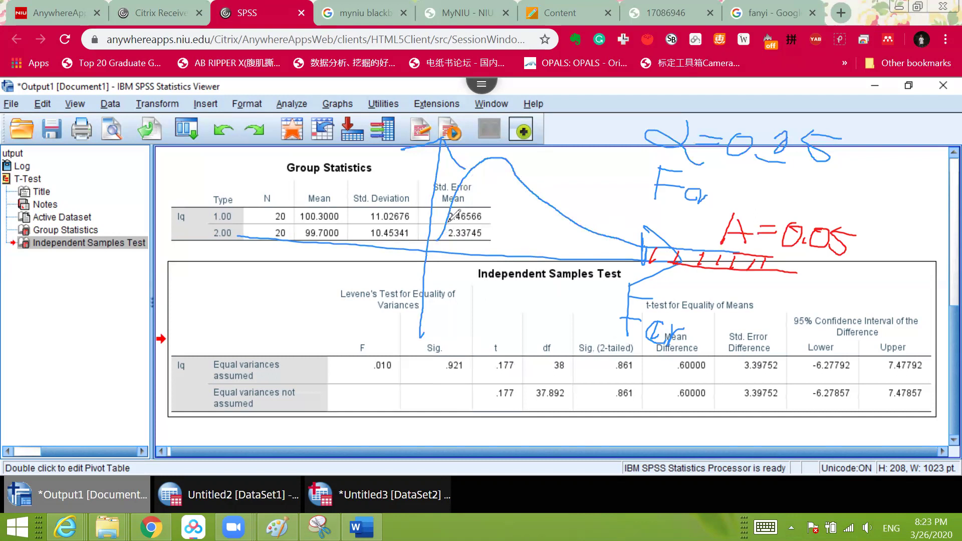
Step: Mark the observed F on the curve in red, shade the area beyond it in yellow and label it A = 0.921
drag(448, 221, 446, 260)
drag(460, 186, 449, 244)
drag(507, 162, 461, 255)
click(520, 194)
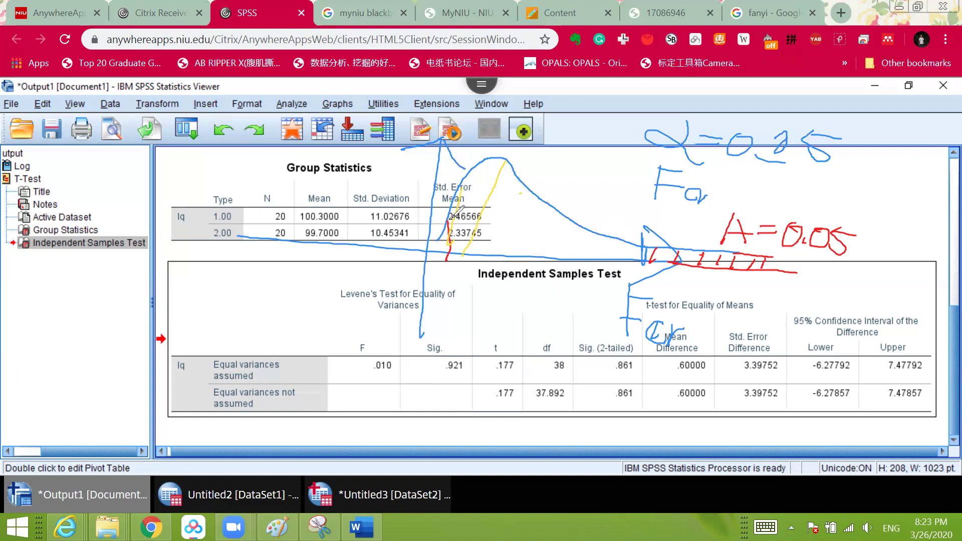
drag(525, 192, 498, 254)
drag(560, 218, 545, 254)
mouse_move(585, 227)
mouse_down()
mouse_move(574, 257)
mouse_move(609, 256)
mouse_up()
mouse_move(641, 239)
mouse_down()
mouse_move(630, 257)
mouse_move(694, 266)
mouse_up()
drag(782, 268, 780, 276)
mouse_move(688, 257)
mouse_down()
mouse_move(788, 263)
mouse_move(736, 266)
mouse_move(825, 279)
mouse_up()
mouse_move(508, 230)
mouse_down()
mouse_move(598, 235)
mouse_move(604, 223)
mouse_move(482, 157)
mouse_move(458, 196)
mouse_move(520, 257)
mouse_move(565, 258)
mouse_move(511, 264)
mouse_move(456, 316)
mouse_up()
mouse_move(462, 280)
mouse_down()
mouse_move(477, 321)
mouse_move(481, 300)
mouse_move(503, 306)
mouse_move(530, 294)
mouse_move(555, 320)
mouse_move(576, 287)
mouse_move(552, 330)
mouse_move(590, 319)
mouse_up()
drag(610, 278, 608, 334)
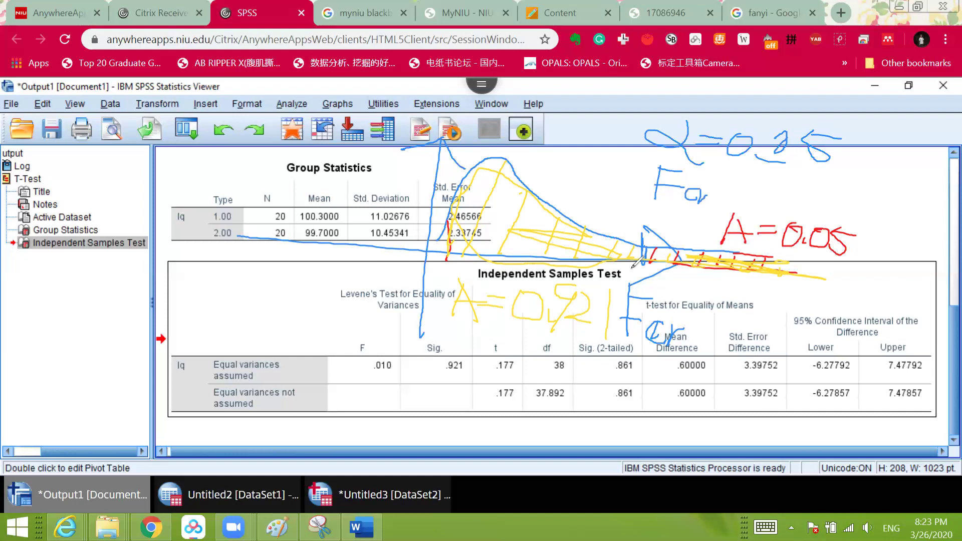
Step: Circle the area label, Levene's F and Sig., and the t, df and two-tailed Sig. values, and clear all annotations
mouse_move(488, 287)
mouse_down()
mouse_move(433, 326)
mouse_move(521, 316)
mouse_move(466, 276)
mouse_up()
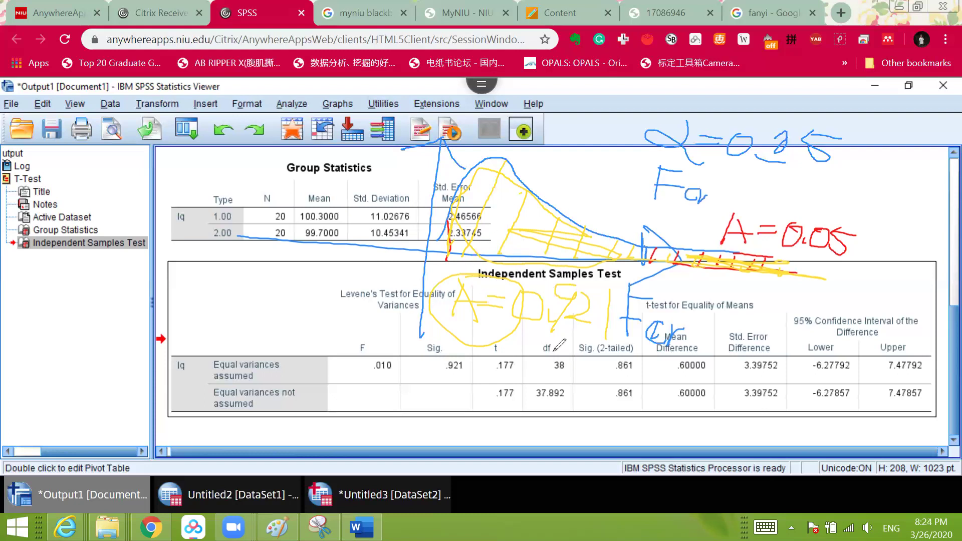
mouse_move(361, 336)
mouse_down()
mouse_move(333, 358)
mouse_move(436, 387)
mouse_move(453, 343)
mouse_move(334, 341)
mouse_up()
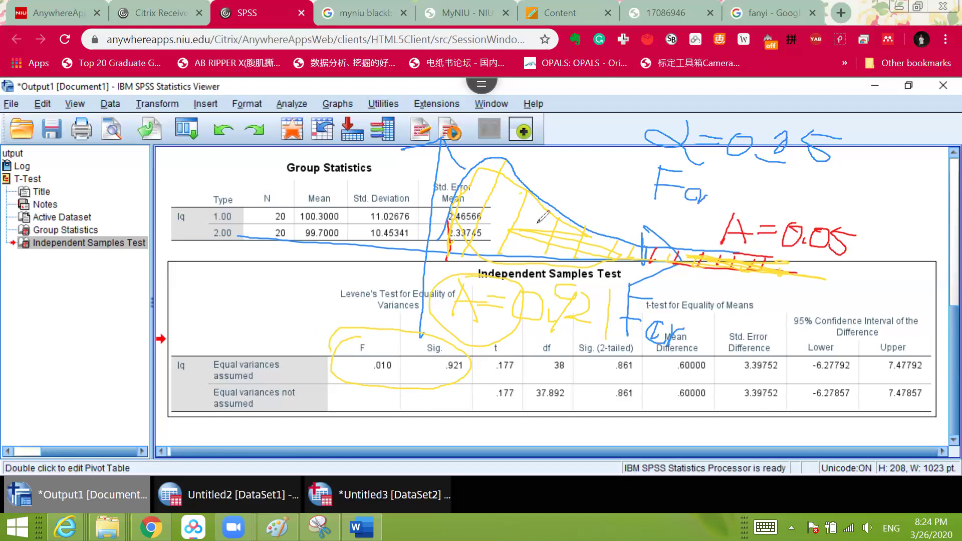
mouse_move(552, 335)
mouse_down()
mouse_move(467, 352)
mouse_move(527, 387)
mouse_move(552, 386)
mouse_up()
drag(597, 346, 536, 316)
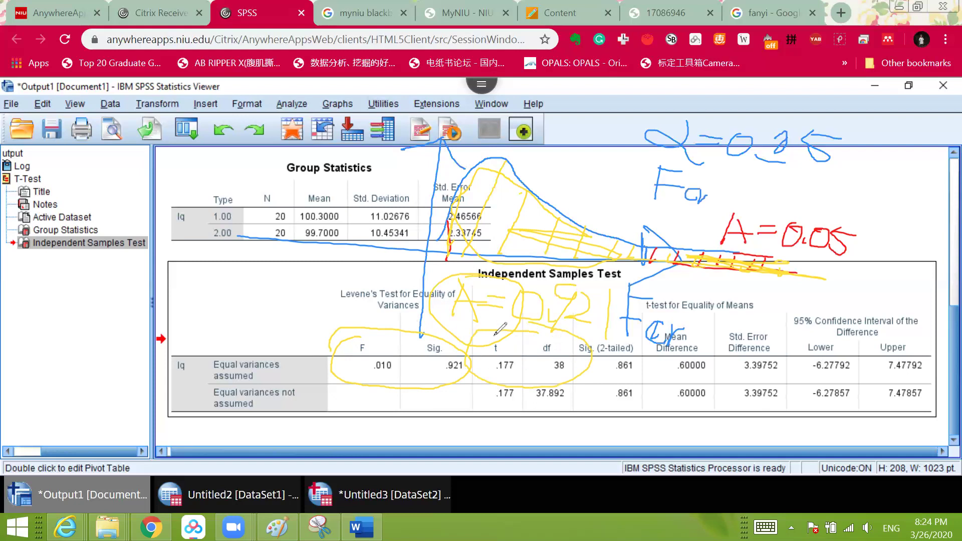
drag(525, 376, 473, 337)
drag(628, 333, 619, 311)
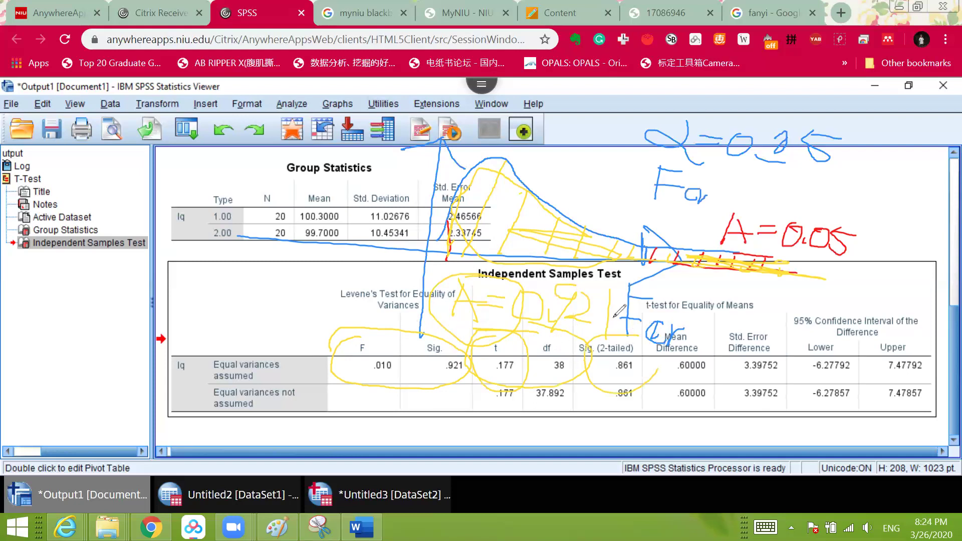
click(687, 111)
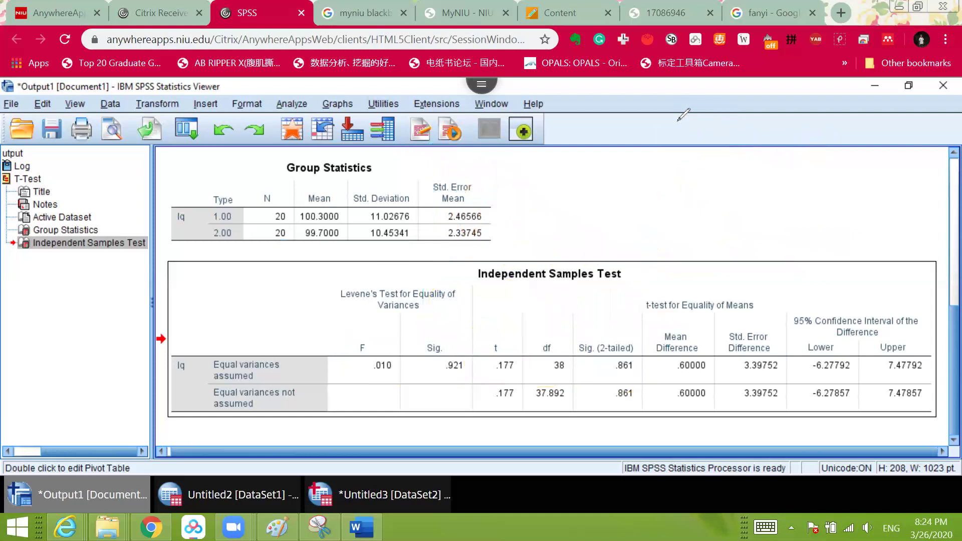
Step: Sketch a pair of arrowed axes with a symmetric bell-shaped t-distribution curve in black over the output
mouse_move(299, 228)
mouse_down()
mouse_move(732, 218)
mouse_move(716, 209)
mouse_move(718, 245)
mouse_up()
drag(495, 144, 496, 259)
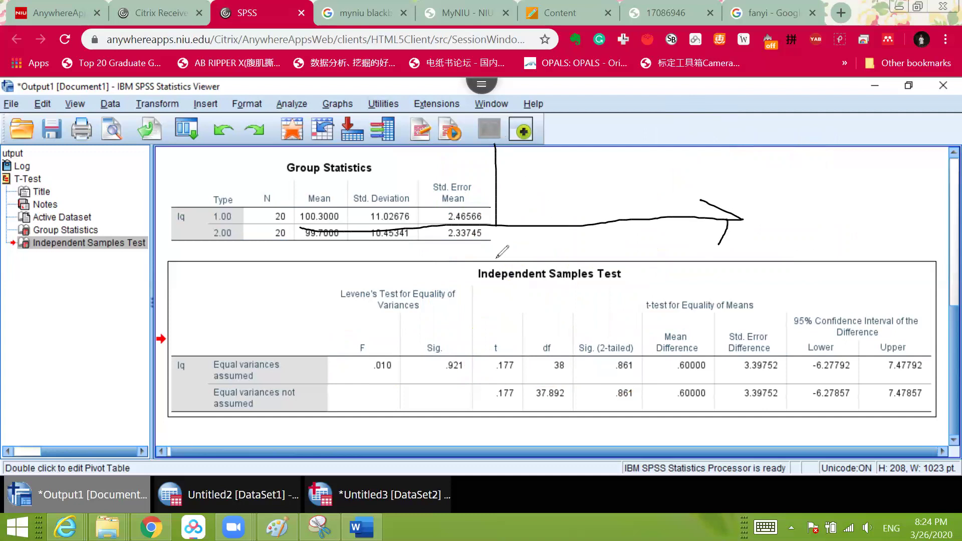
mouse_move(490, 165)
mouse_down()
mouse_move(495, 124)
mouse_move(521, 159)
mouse_up()
mouse_move(286, 206)
mouse_down()
mouse_move(401, 200)
mouse_move(466, 163)
mouse_move(508, 155)
mouse_move(636, 209)
mouse_move(735, 216)
mouse_up()
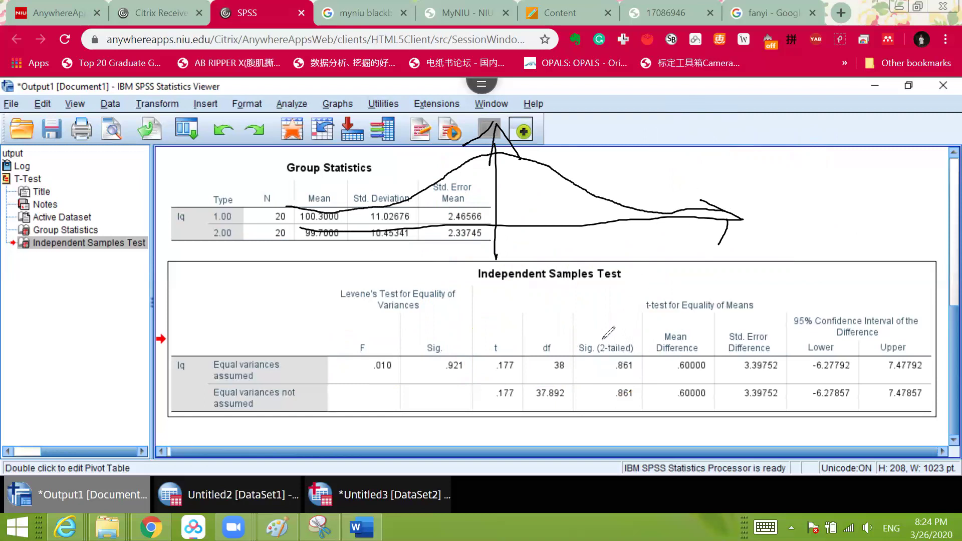
Step: Write α = 0.05 beside the bell curve, hatch both tails beyond the critical values and label them A = 0.05
mouse_move(740, 129)
mouse_down()
mouse_move(738, 110)
mouse_move(751, 152)
mouse_move(774, 122)
mouse_move(769, 133)
mouse_move(802, 126)
mouse_move(820, 145)
mouse_move(847, 126)
mouse_move(874, 144)
mouse_up()
drag(884, 123, 913, 129)
drag(669, 209, 669, 216)
mouse_move(300, 212)
mouse_down()
mouse_move(300, 233)
mouse_move(229, 224)
mouse_up()
drag(253, 211, 268, 224)
mouse_move(285, 212)
mouse_down()
mouse_move(278, 222)
mouse_move(290, 223)
mouse_up()
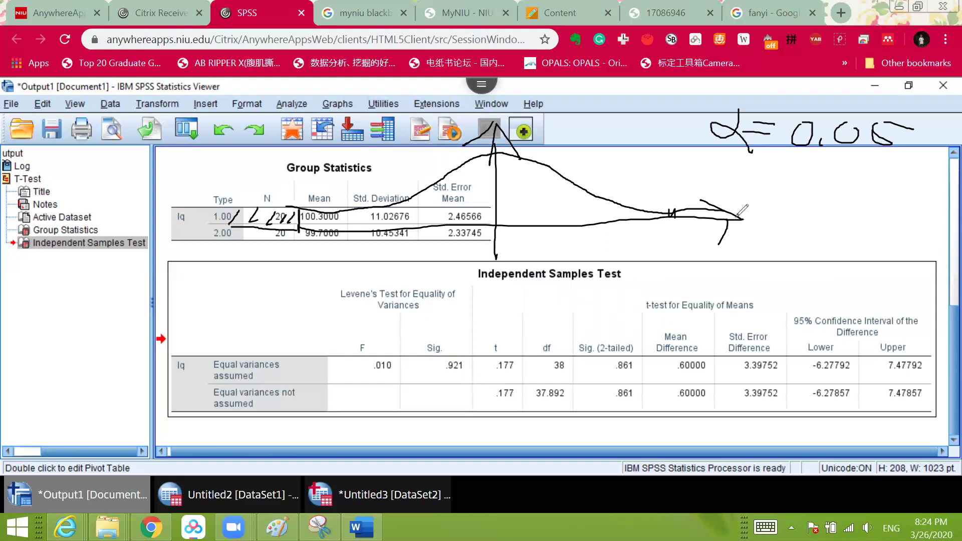
drag(700, 200, 736, 217)
mouse_move(693, 207)
mouse_down()
mouse_move(688, 216)
mouse_move(773, 224)
mouse_up()
drag(700, 238, 677, 282)
mouse_move(698, 249)
mouse_down()
mouse_move(706, 293)
mouse_move(713, 275)
mouse_move(737, 264)
mouse_up()
click(727, 265)
mouse_move(720, 273)
mouse_down()
mouse_move(775, 288)
mouse_move(806, 263)
mouse_move(846, 287)
mouse_move(828, 286)
mouse_move(885, 259)
mouse_up()
Step: Circle the two-tailed Sig. value and mark -0.177 and 0.177 on the bell curve with red lines and labels
mouse_move(622, 333)
mouse_down()
mouse_move(577, 330)
mouse_move(589, 375)
mouse_move(645, 336)
mouse_move(619, 331)
mouse_up()
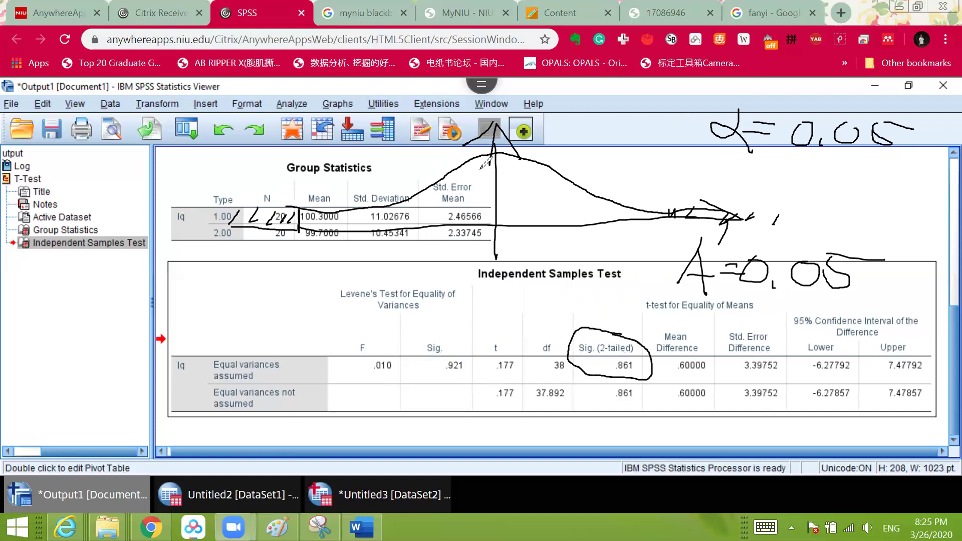
drag(430, 181, 430, 229)
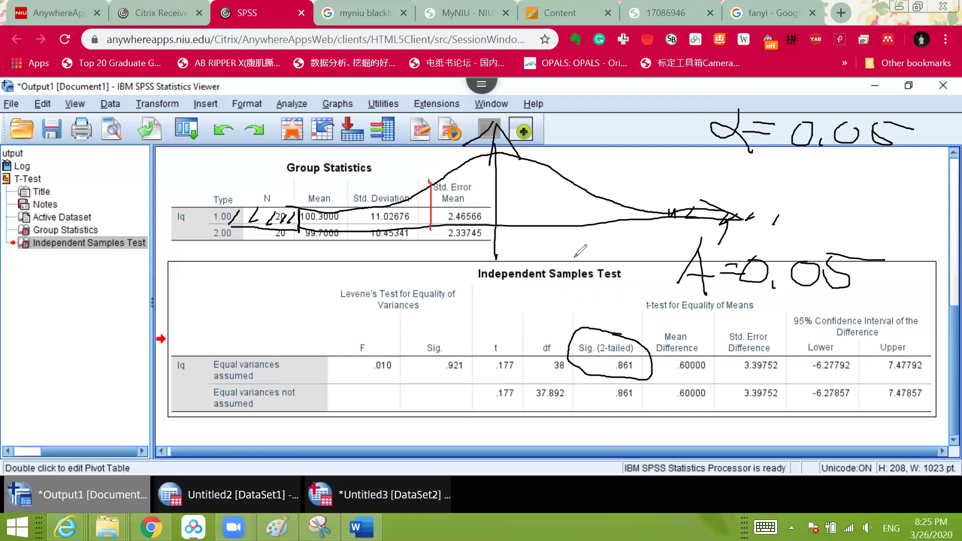
drag(569, 153, 566, 245)
mouse_move(426, 252)
mouse_down()
mouse_move(439, 277)
mouse_move(466, 249)
mouse_move(462, 275)
mouse_move(495, 250)
mouse_move(482, 274)
mouse_up()
drag(389, 265, 405, 263)
mouse_move(549, 245)
mouse_down()
mouse_move(558, 288)
mouse_move(606, 264)
mouse_move(629, 268)
mouse_move(615, 286)
mouse_up()
Step: Shade both areas beyond the ±0.177 lines in red and circle the two-tailed Sig. value again
drag(409, 211, 353, 217)
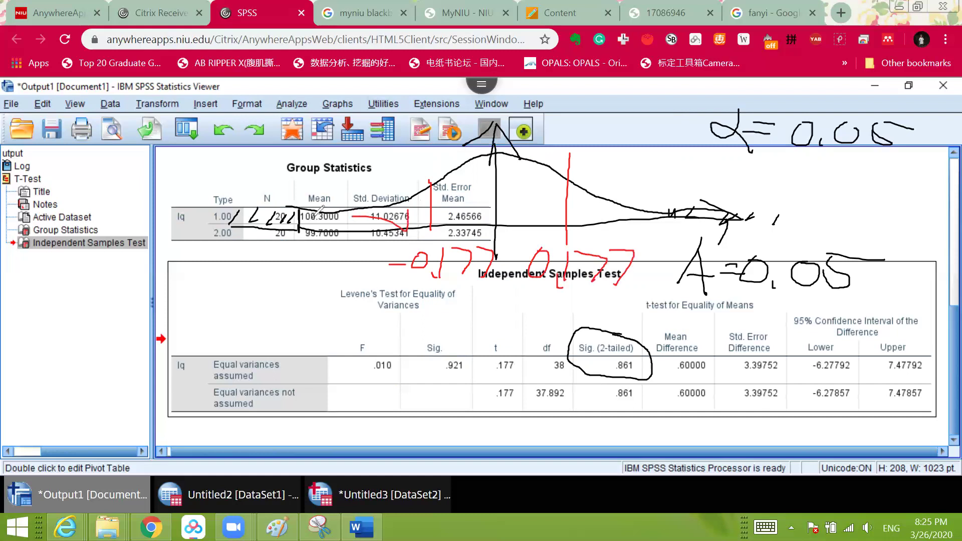
mouse_move(193, 210)
mouse_down()
mouse_move(416, 201)
mouse_move(426, 193)
mouse_up()
mouse_move(392, 230)
mouse_down()
mouse_move(138, 212)
mouse_move(198, 218)
mouse_up()
drag(581, 192, 578, 216)
mouse_move(652, 209)
mouse_down()
mouse_move(777, 208)
mouse_move(631, 209)
mouse_move(577, 198)
mouse_move(797, 216)
mouse_move(587, 209)
mouse_move(576, 186)
mouse_up()
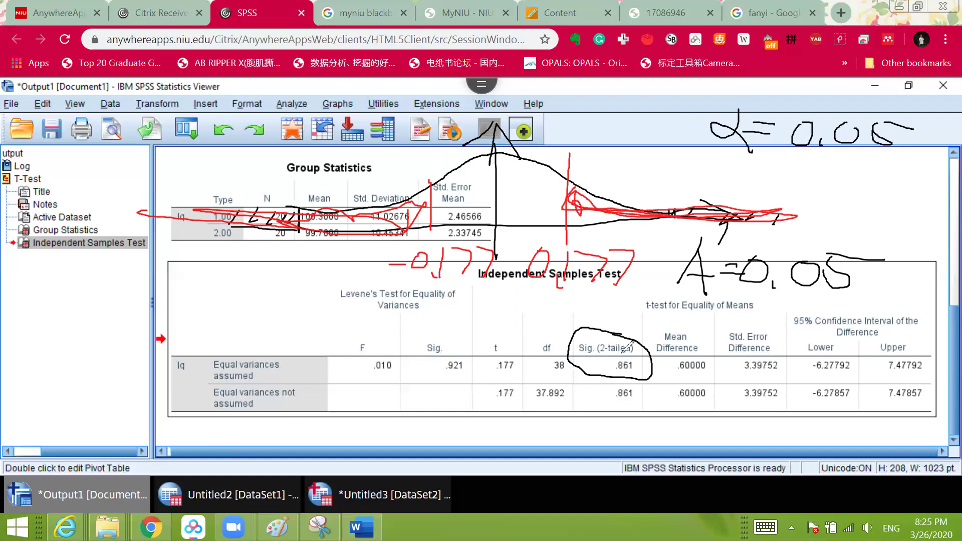
mouse_move(576, 333)
mouse_down()
mouse_move(654, 370)
mouse_move(613, 330)
mouse_up()
mouse_move(468, 262)
mouse_down()
mouse_move(491, 311)
mouse_move(498, 299)
mouse_up()
mouse_move(526, 264)
mouse_down()
mouse_move(531, 296)
mouse_move(561, 266)
mouse_move(597, 274)
mouse_move(584, 290)
mouse_move(564, 290)
mouse_move(594, 302)
mouse_up()
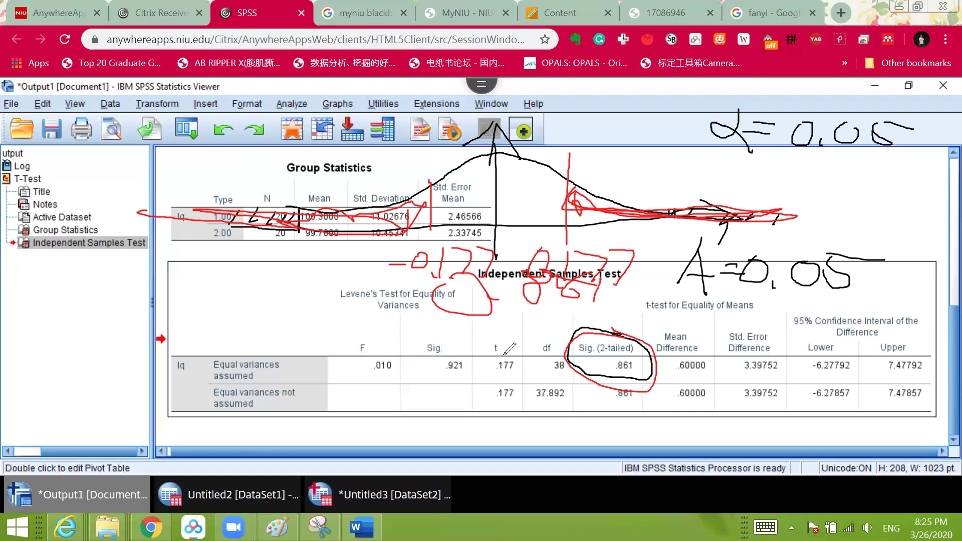
Step: Emphasize the -0.177 line and circle the lower critical value and the central region of the bell curve
drag(432, 174, 435, 234)
mouse_move(506, 137)
mouse_down()
mouse_move(473, 201)
mouse_move(521, 195)
mouse_move(506, 141)
mouse_up()
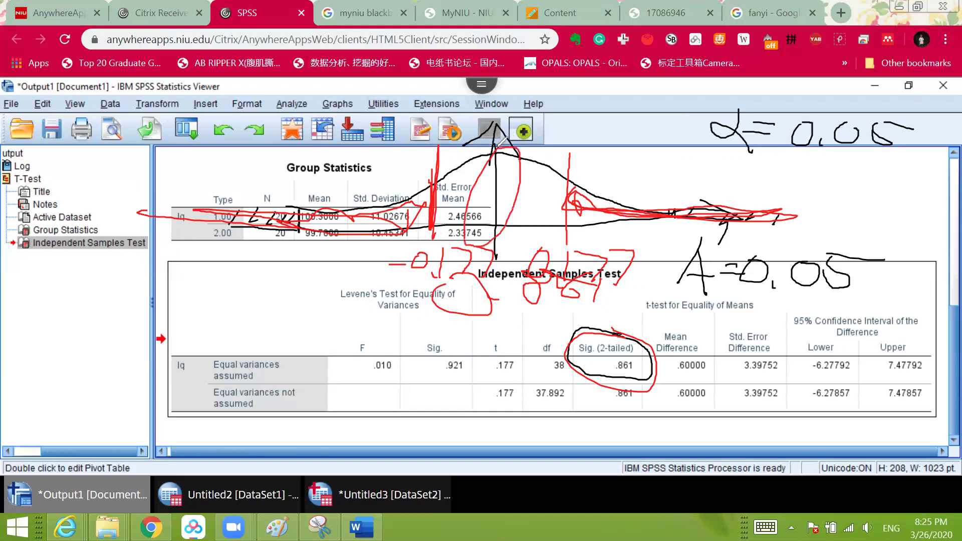
mouse_move(296, 213)
mouse_down()
mouse_move(323, 215)
mouse_move(294, 194)
mouse_up()
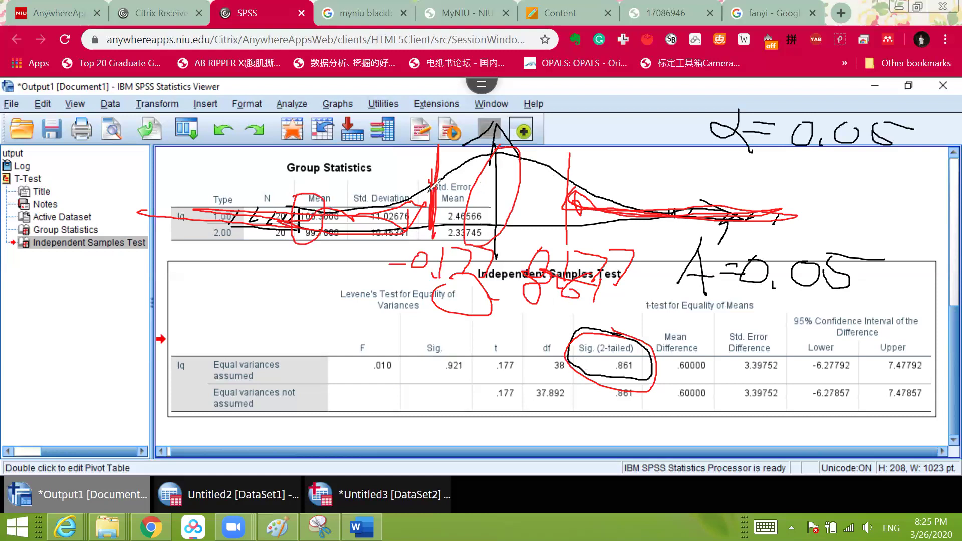
drag(476, 168, 471, 161)
Step: Write the decision to accept H0 in red over the output and clear all annotations
mouse_move(319, 326)
mouse_down()
mouse_move(333, 340)
mouse_move(354, 327)
mouse_move(385, 327)
mouse_move(395, 345)
mouse_move(400, 335)
mouse_move(456, 319)
mouse_move(439, 328)
mouse_move(509, 347)
mouse_up()
mouse_move(503, 299)
mouse_down()
mouse_move(489, 370)
mouse_move(514, 359)
mouse_move(516, 346)
mouse_up()
mouse_move(525, 353)
mouse_down()
mouse_move(523, 368)
mouse_move(524, 360)
mouse_up()
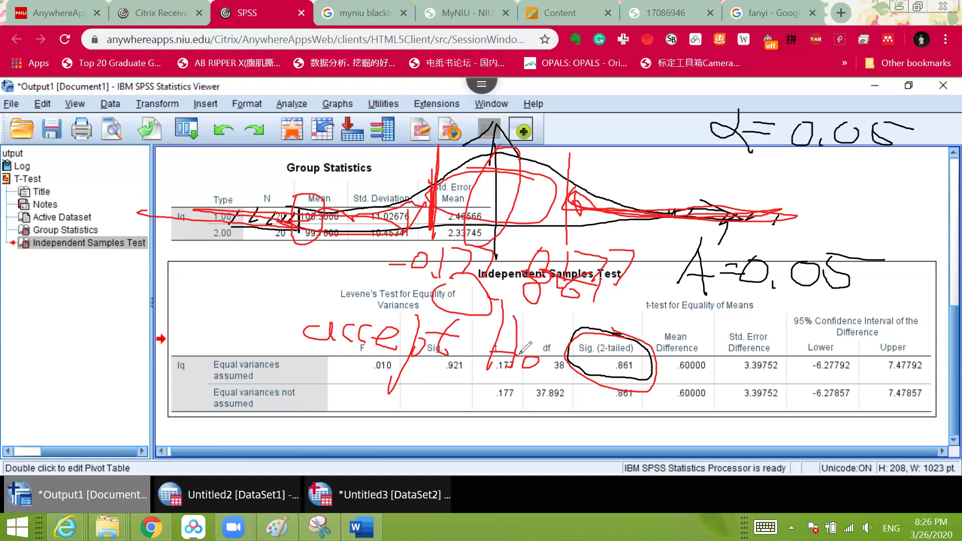
click(692, 122)
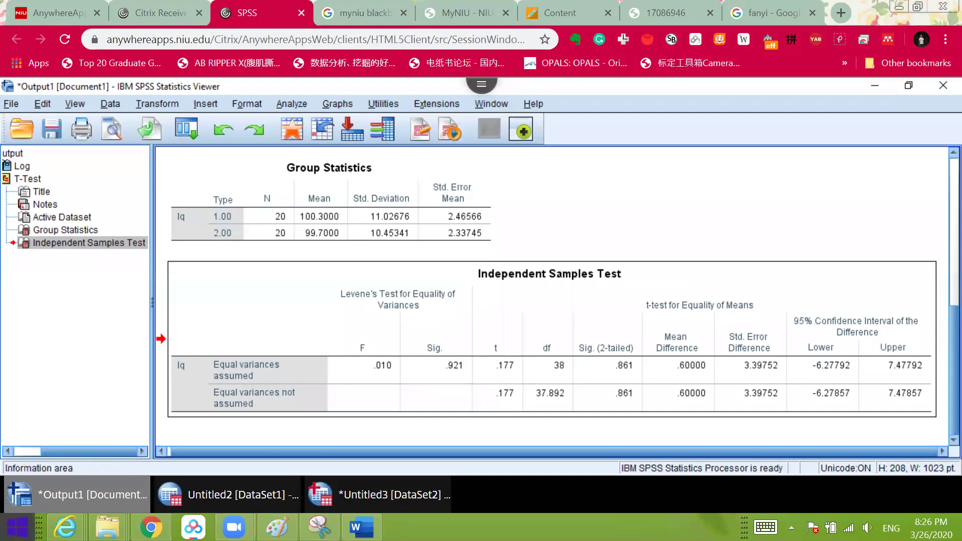
Step: Search the computer for the Snipping Tool and open it
click(17, 527)
text(smi)
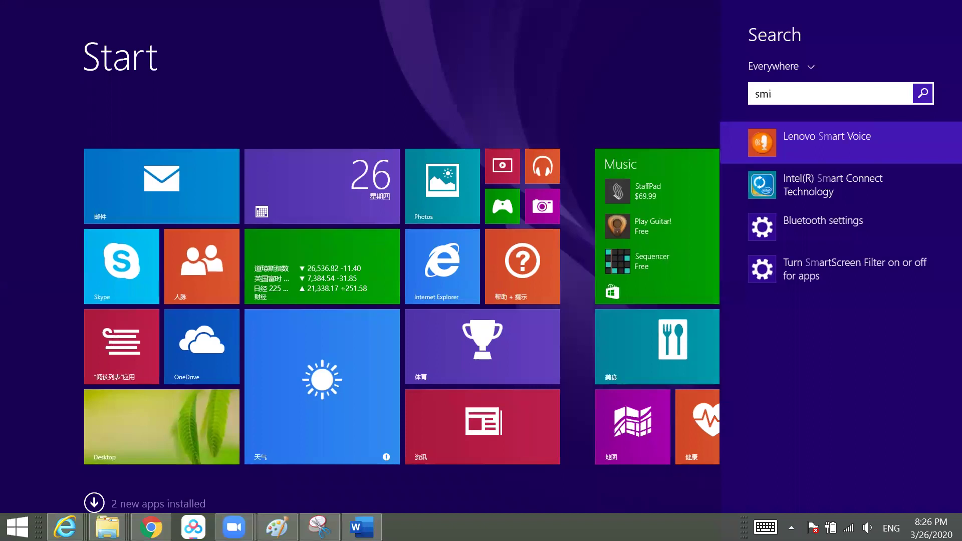
text(p)
key(BackSpace)
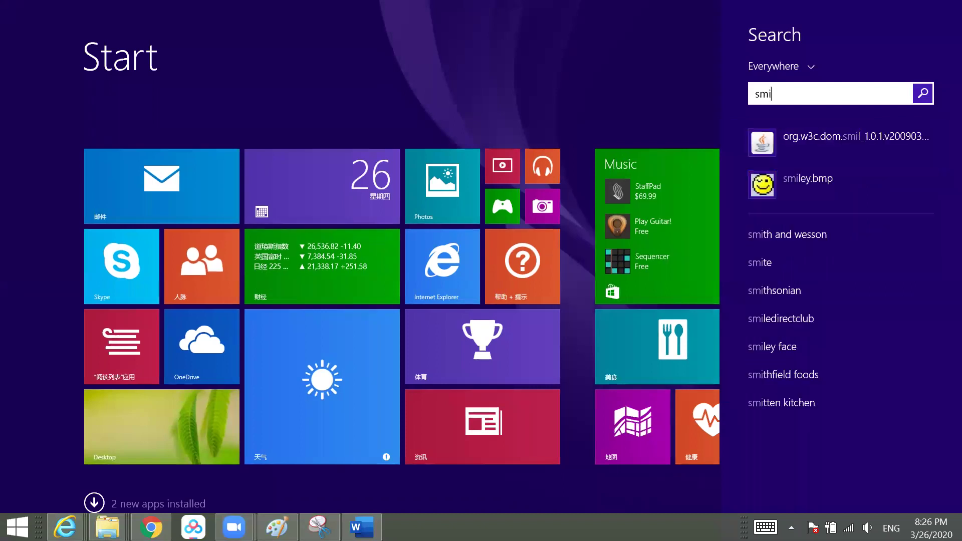
key(BackSpace)
key(BackSpace)
text(nipping Tool)
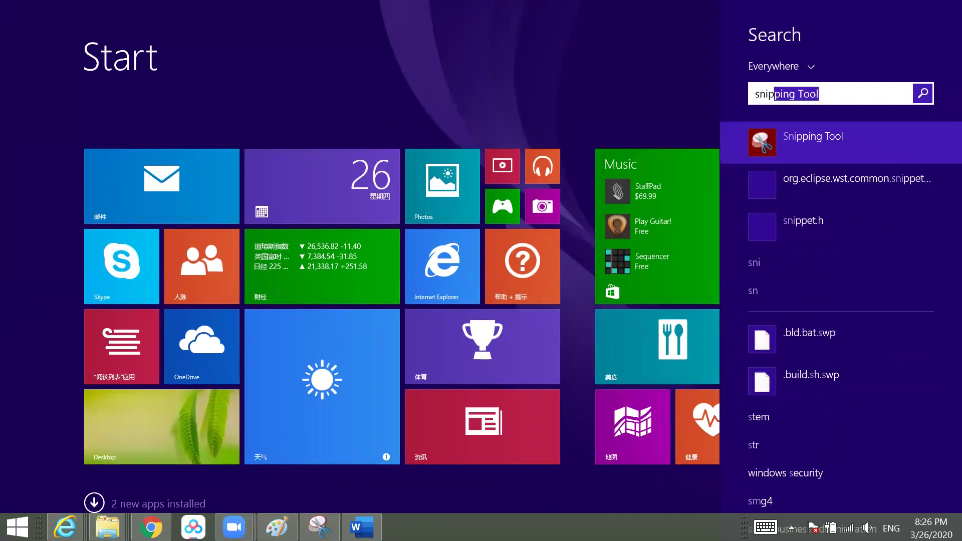
key(Return)
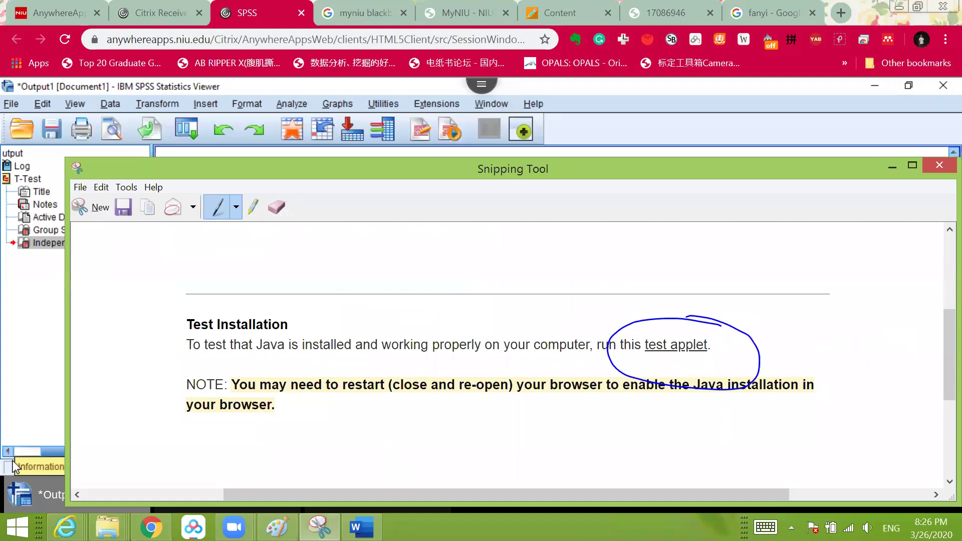
Step: Capture the Independent Samples Test table from the SPSS output as a new snip
click(892, 167)
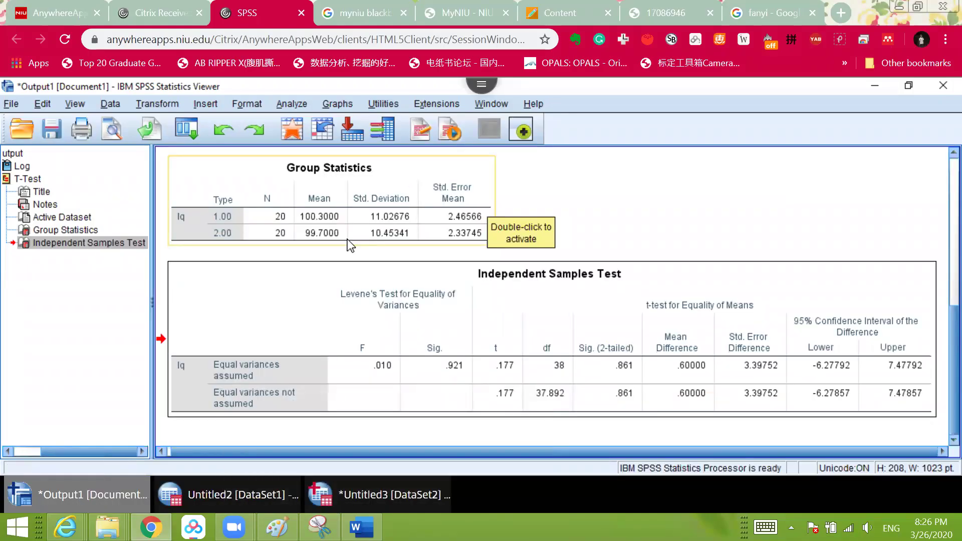
click(320, 526)
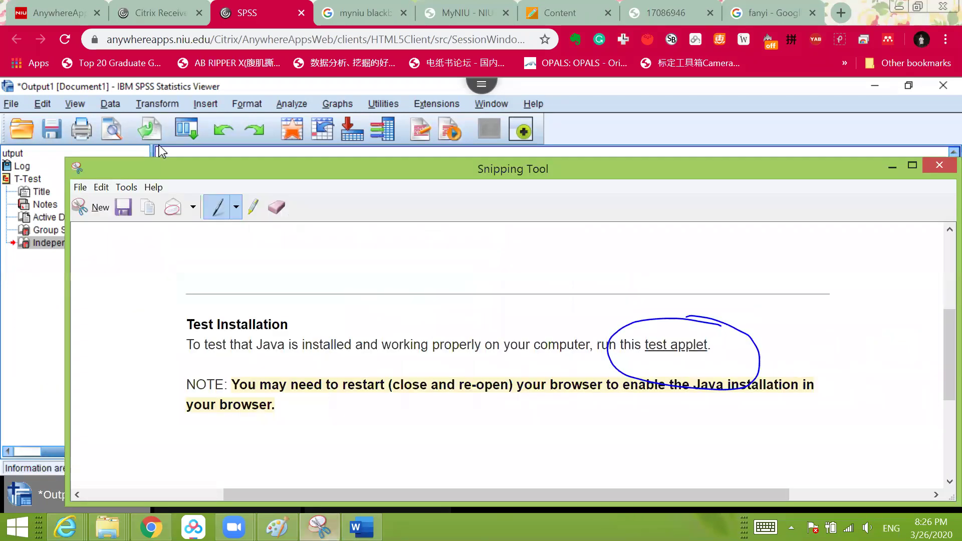
click(90, 150)
drag(158, 239, 948, 432)
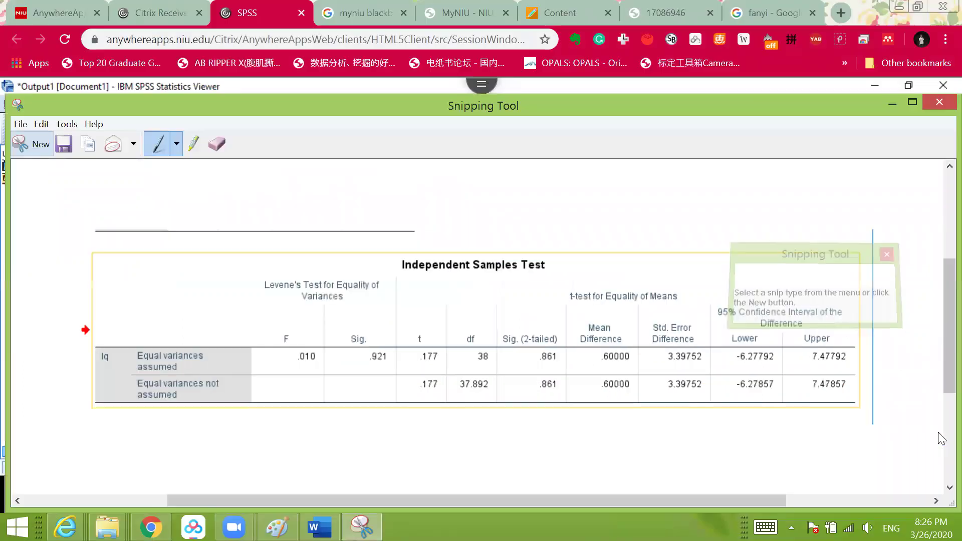
Step: Switch to the lab document in Word and paste the captured test table below the H1 statement of question 1
click(319, 527)
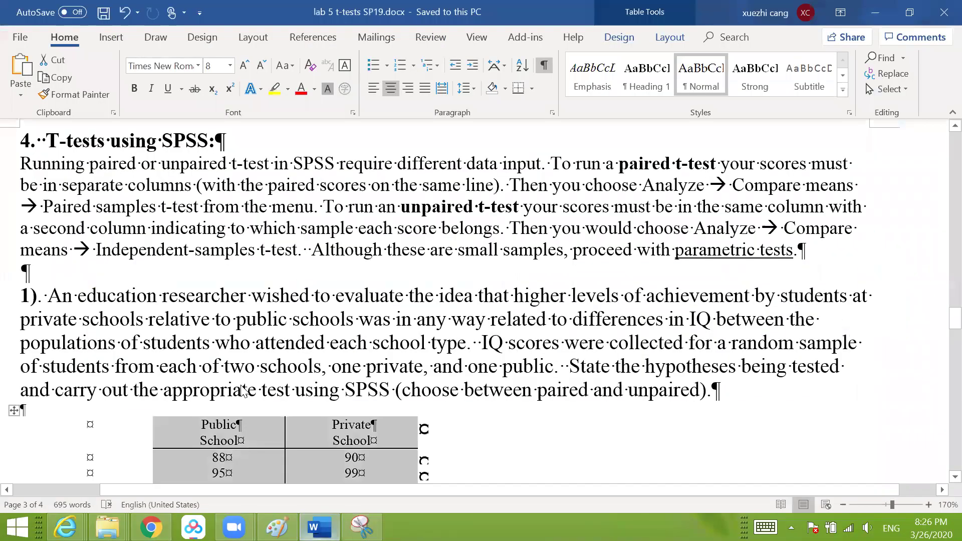
scroll(242, 388, down, 10)
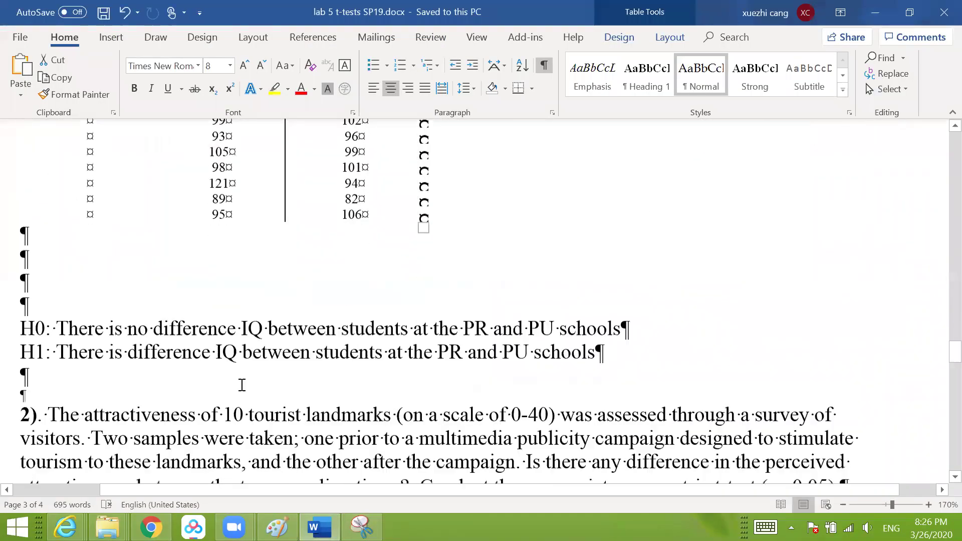
click(151, 382)
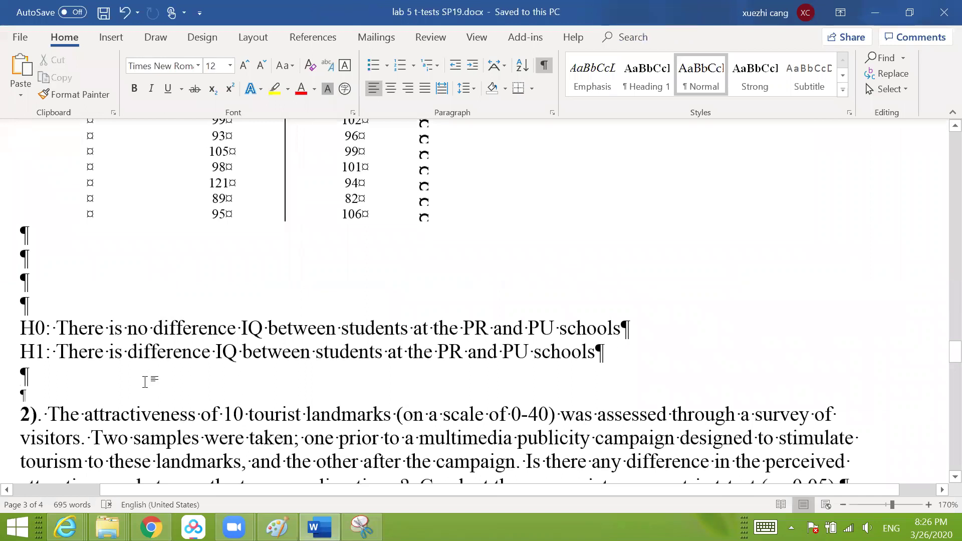
key(ctrl+v)
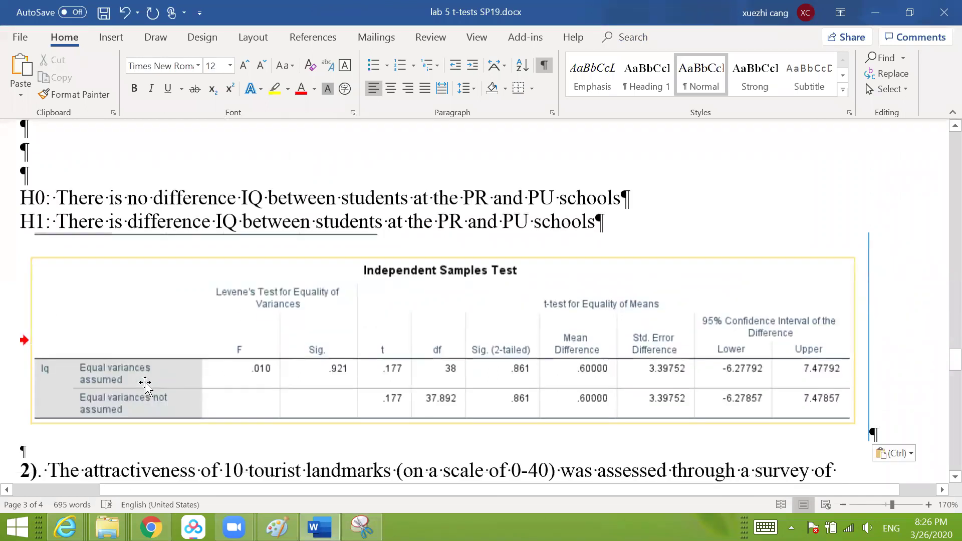
Step: Add the result line "T =0.177 sig =0.861>0.05" below the pasted test table
key(Return)
text(t)
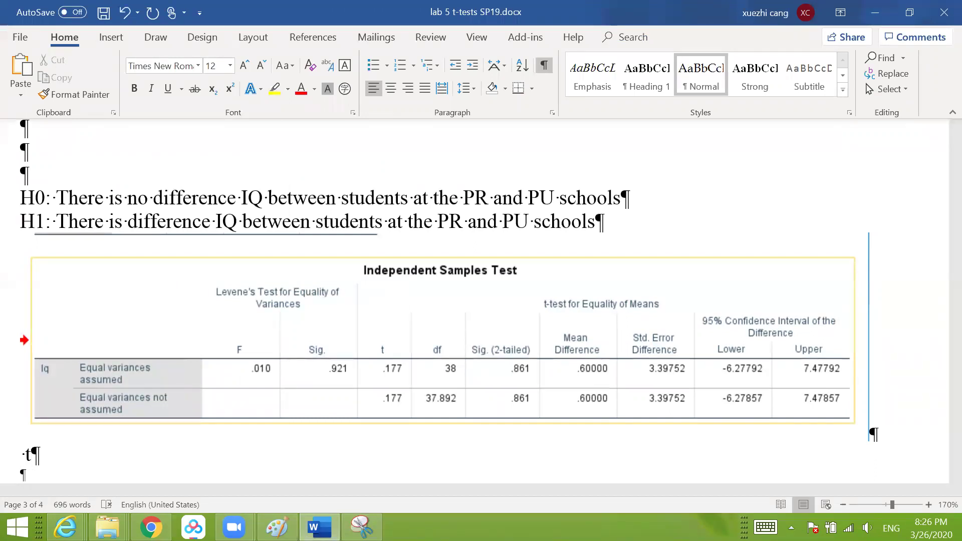
text( =)
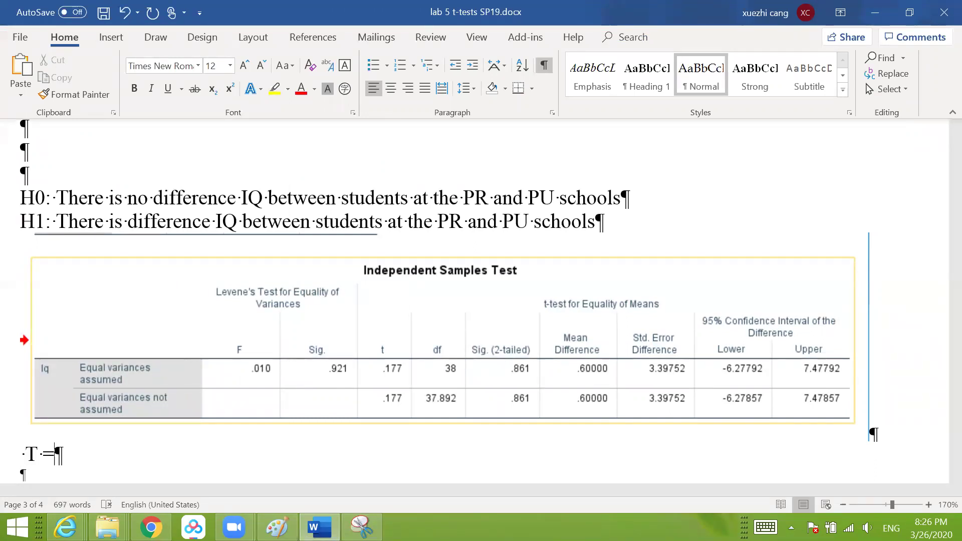
text(0.1)
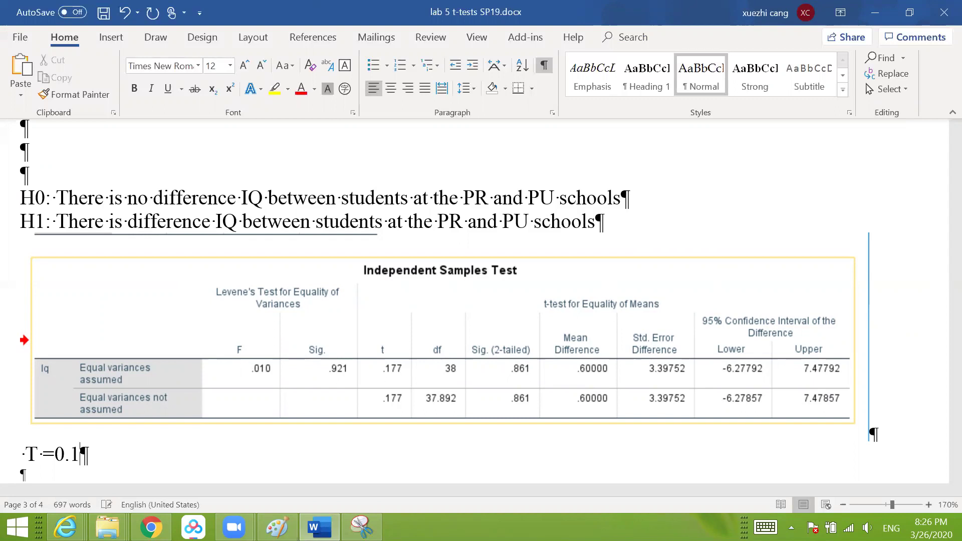
text(77 sig)
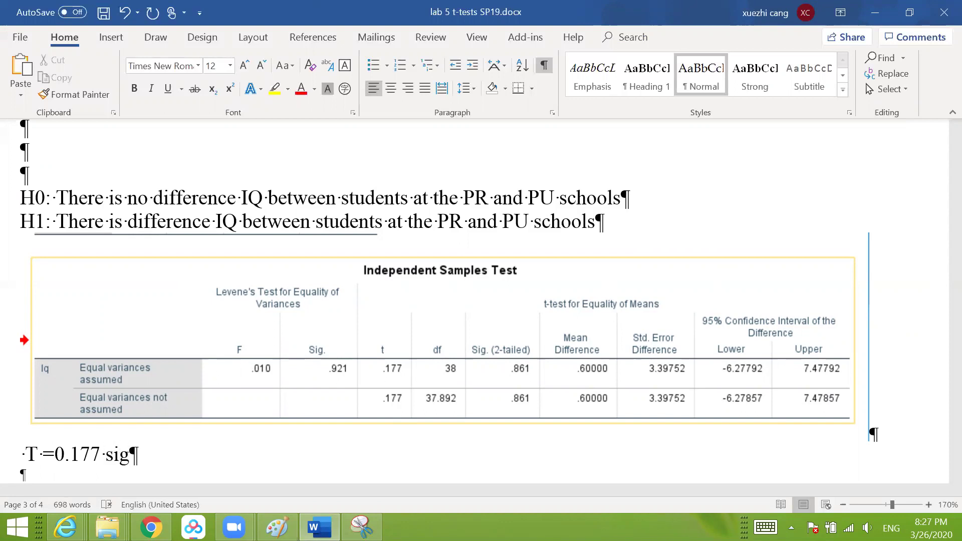
text( =0.861)
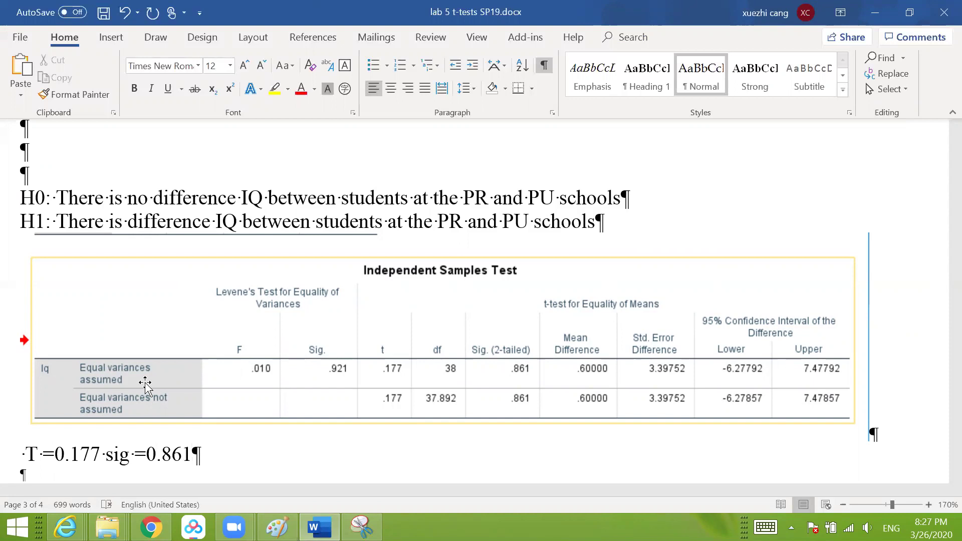
text(>)
text(0.05)
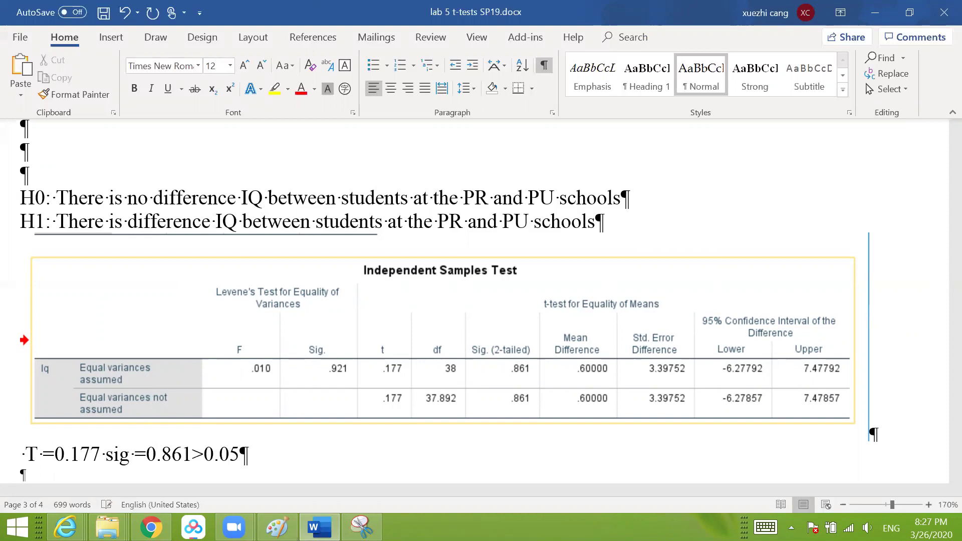
Step: Write the decision "So, we accept H0" on a new line below the test result and start another line
key(Return)
text(So, we accep)
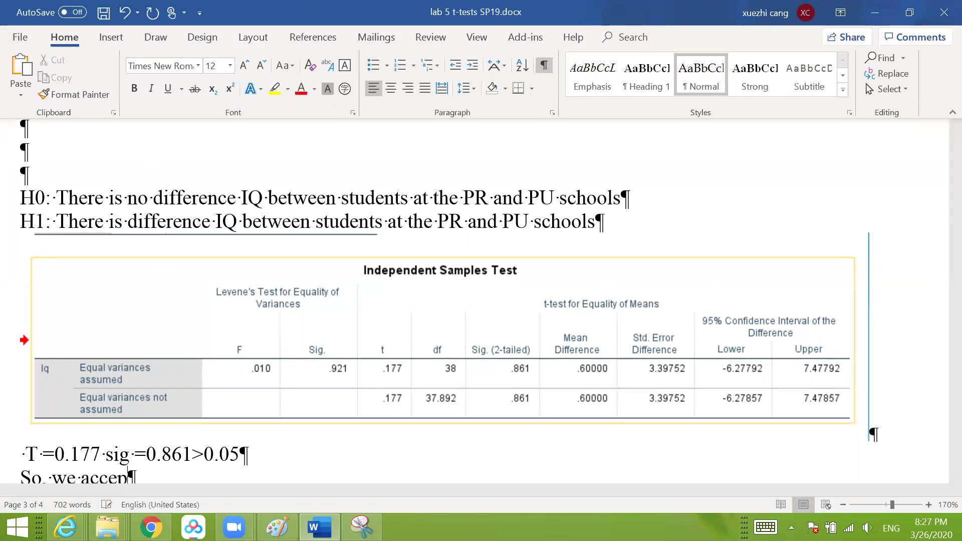
text(t H0)
key(Return)
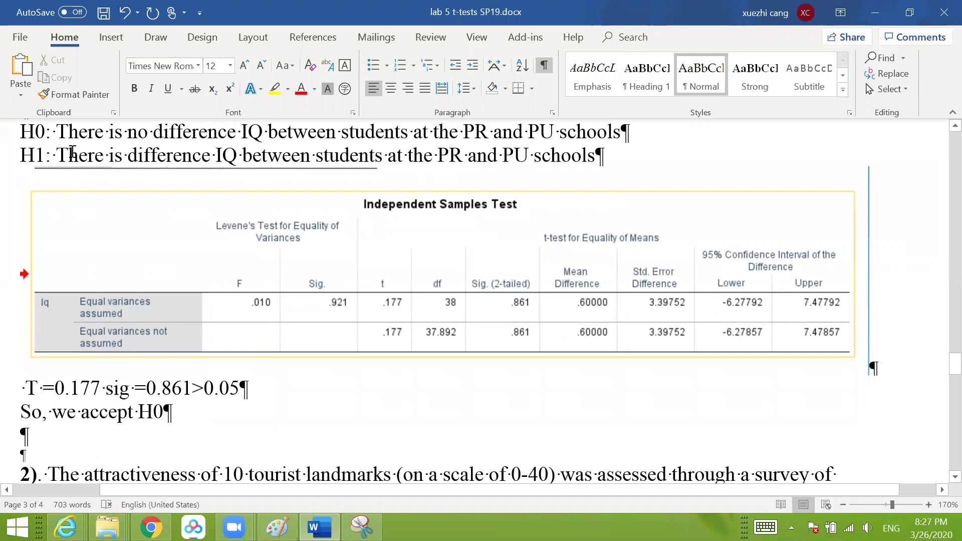
Step: Copy the H0 sentence about no IQ difference between schools below the decision as the conclusion, and save the document
drag(58, 132, 597, 133)
key(ctrl+c)
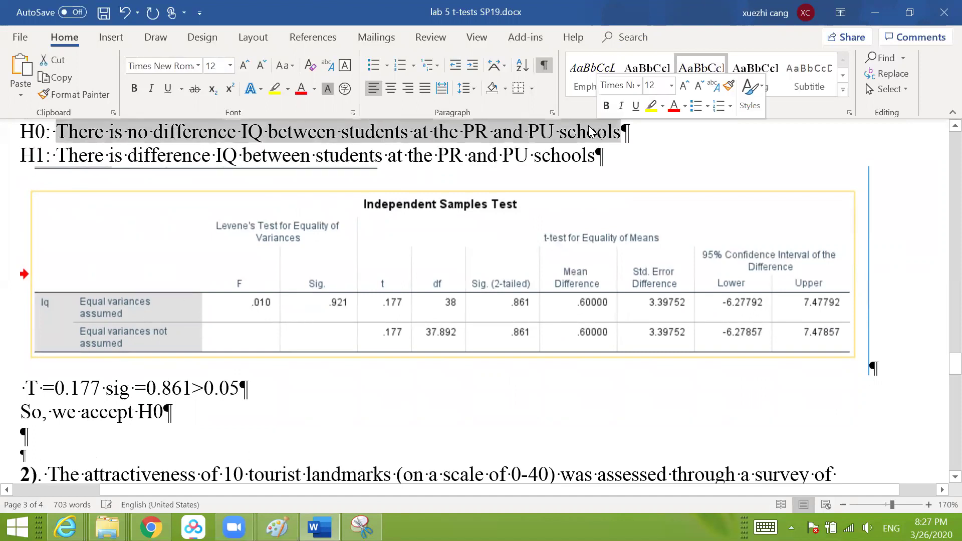
click(99, 432)
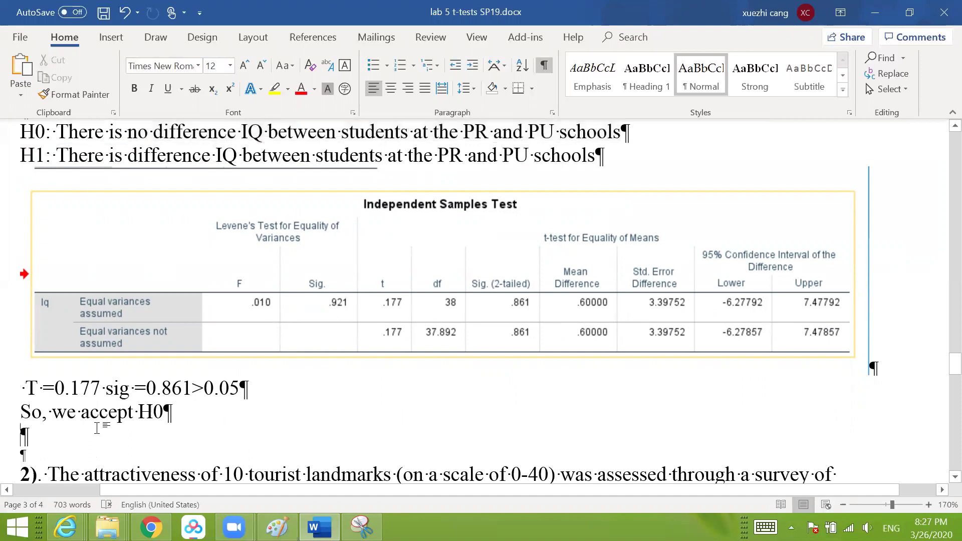
key(ctrl+v)
key(ctrl+s)
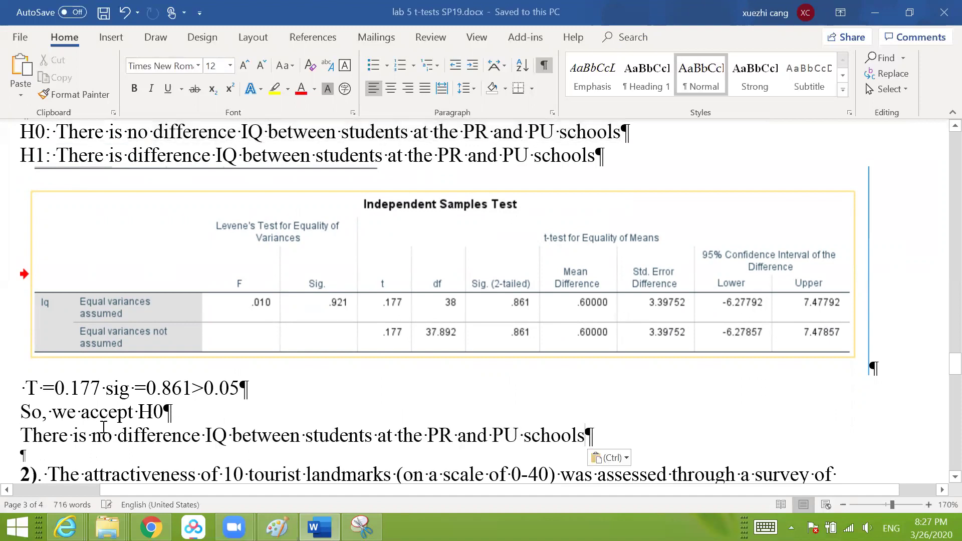